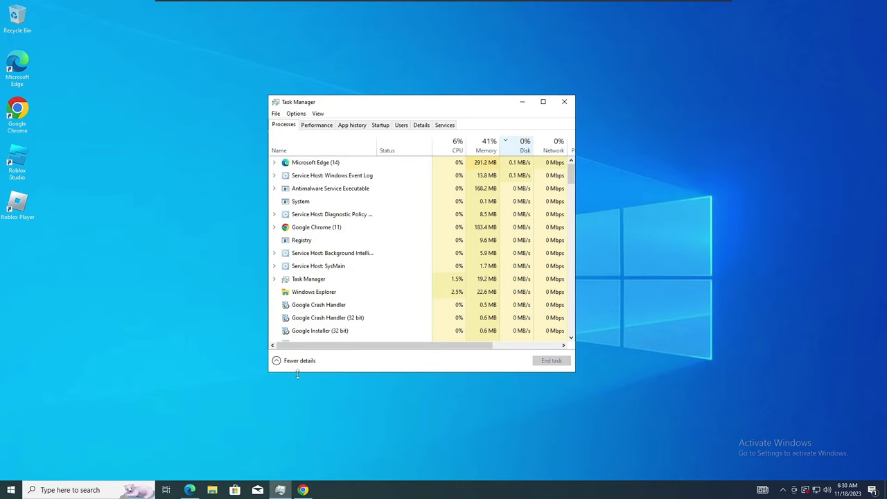
Close Task Manager and launch Command Prompt as administrator from the cmd search.
left_click(565, 103)
left_click(83, 490)
type("c,d")
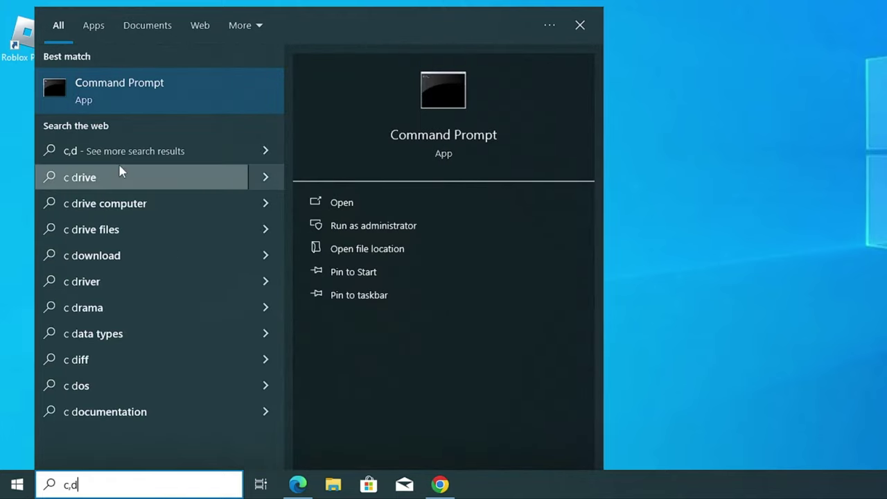
right_click(182, 90)
left_click(234, 108)
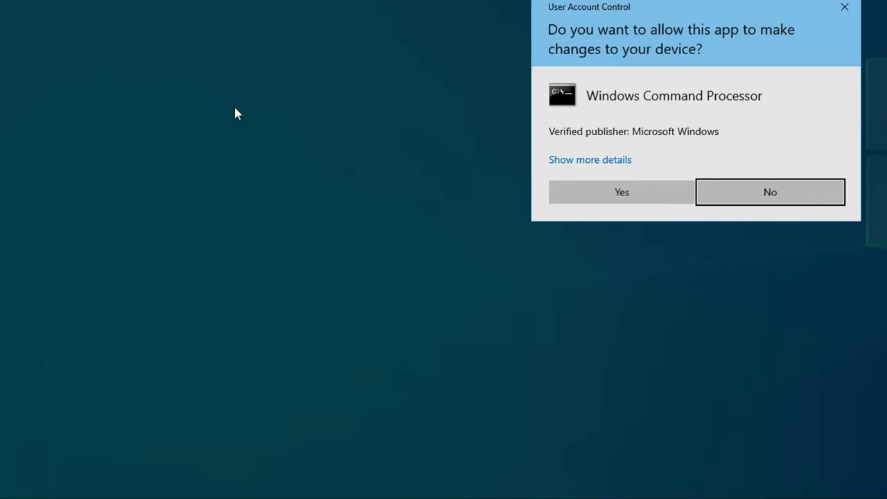
left_click(632, 196)
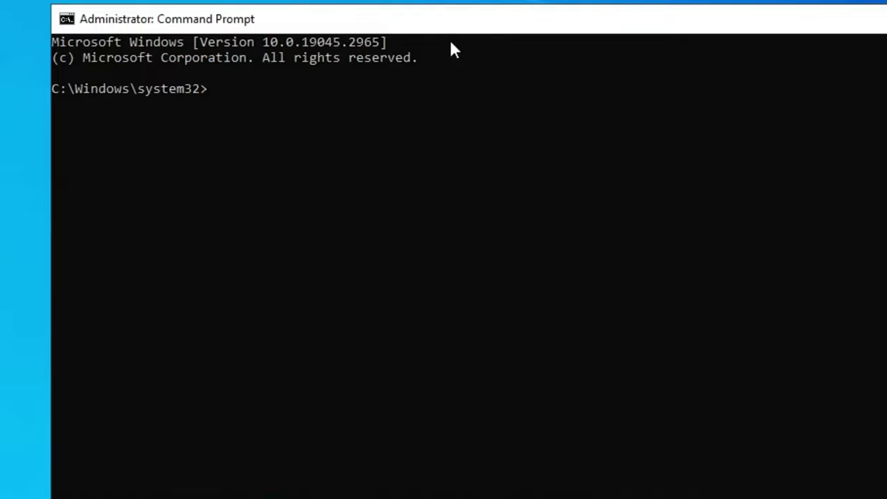
Run chkdsk c: /scan to check drive C: for file system errors.
type("chd")
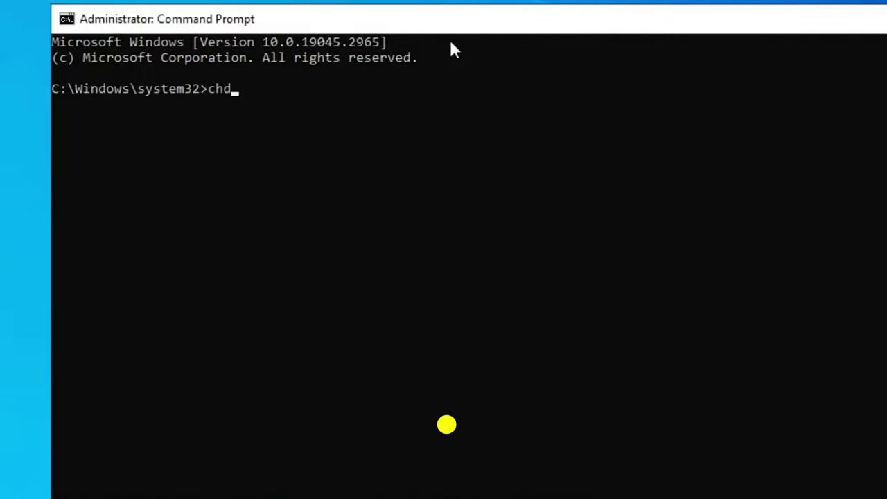
key("BackSpace")
type("kdsk")
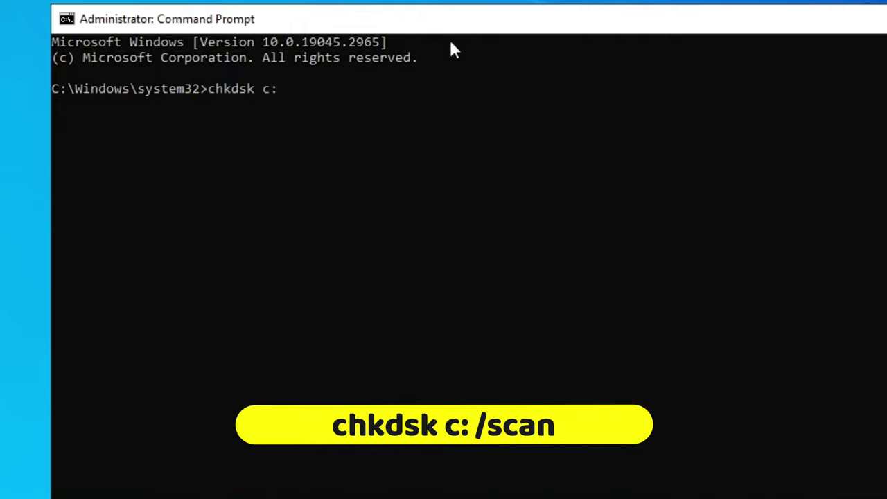
type("c: /scan")
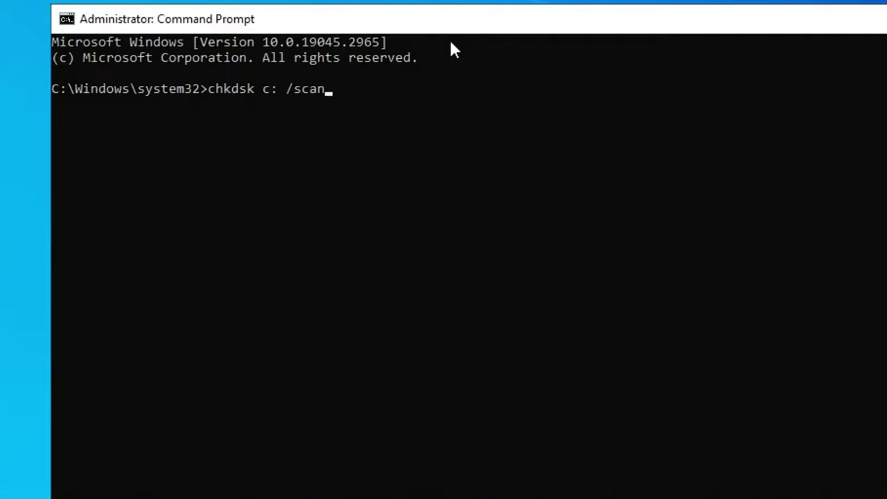
key("Return")
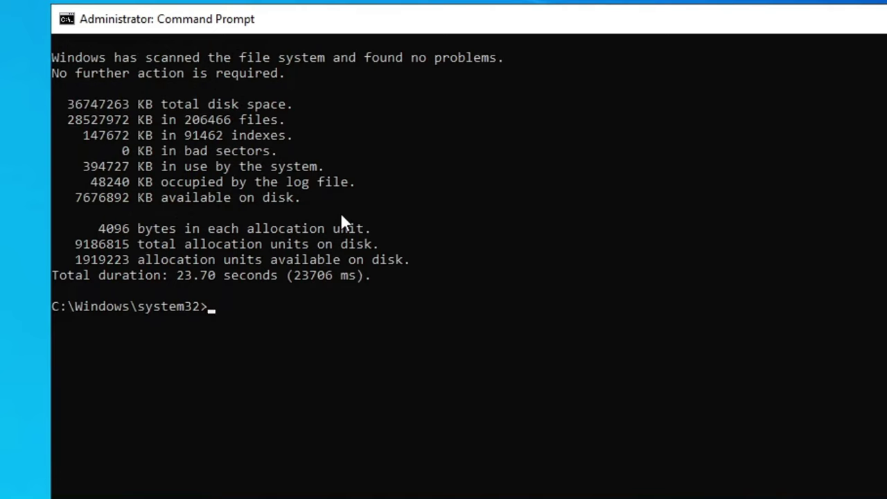
Run chkdsk c: /f and answer Y to check drive C: at next restart.
type("kdsk ")
type("c\"")
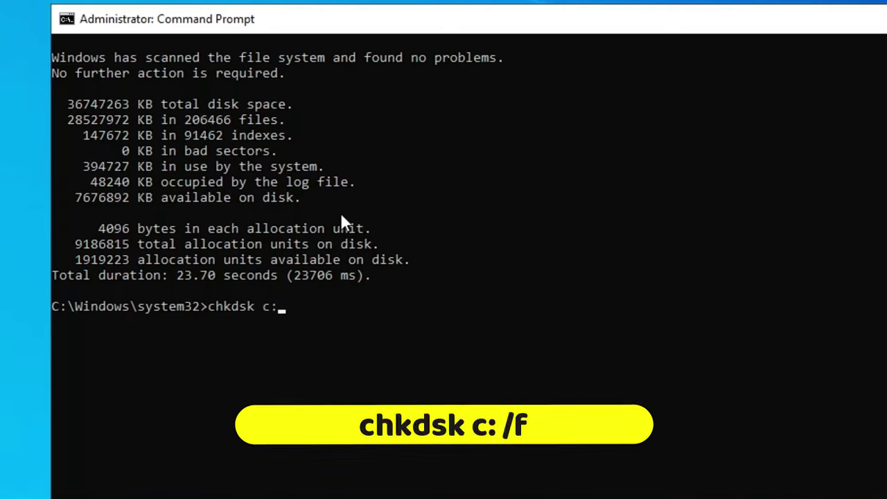
type(" .")
key("BackSpace")
type("/f")
key("Return")
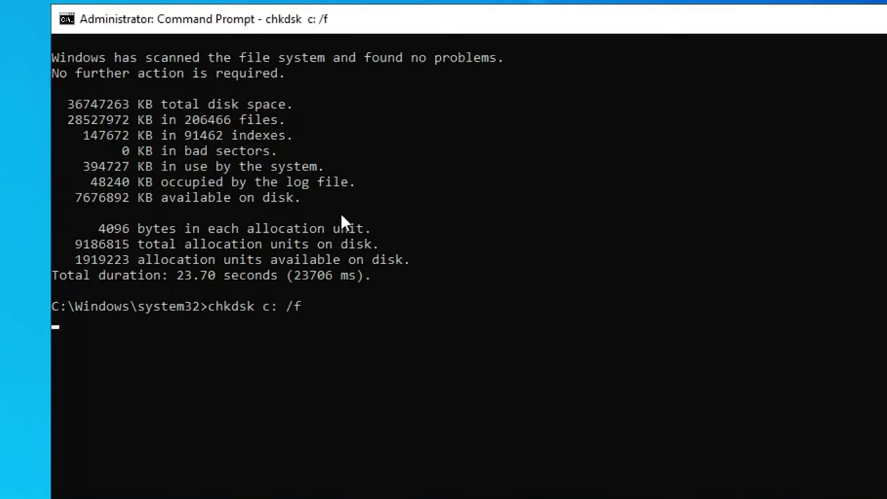
scroll(223, 350, "down", 1)
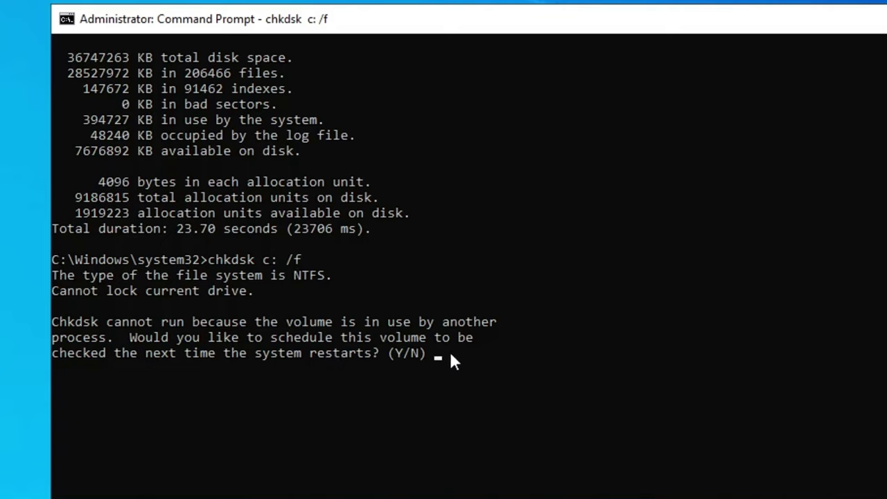
type("y")
key("Return")
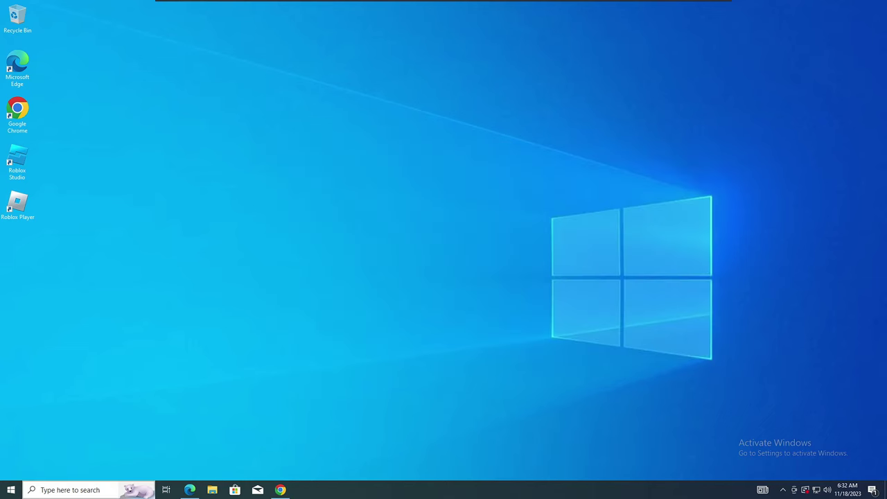
Open the Services app and select the SysMain service in the list.
left_click(69, 489)
type("ser")
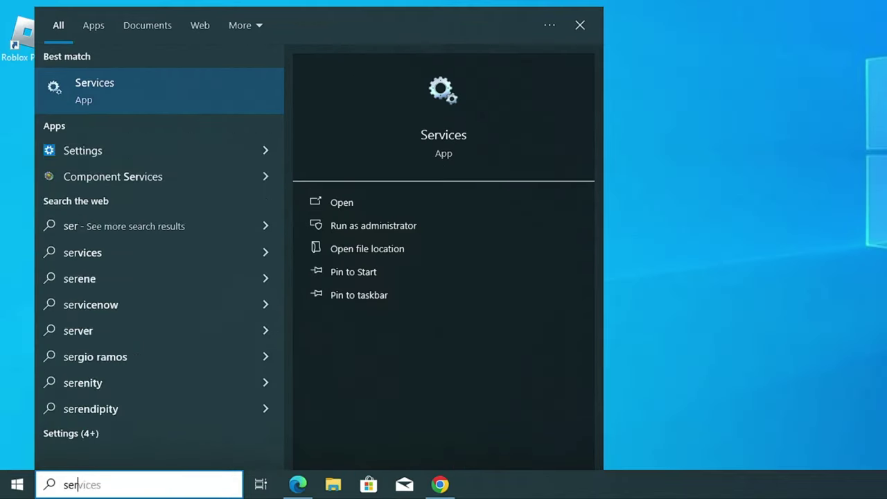
type("vices")
key("Return")
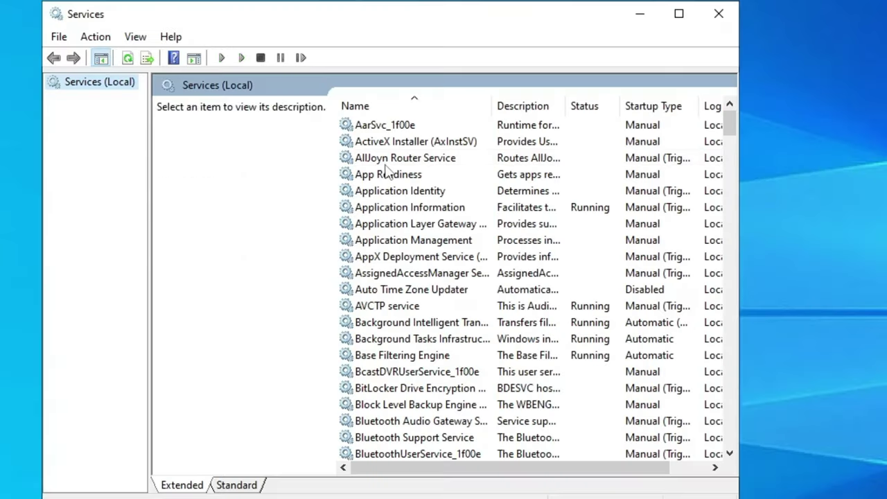
left_click(386, 163)
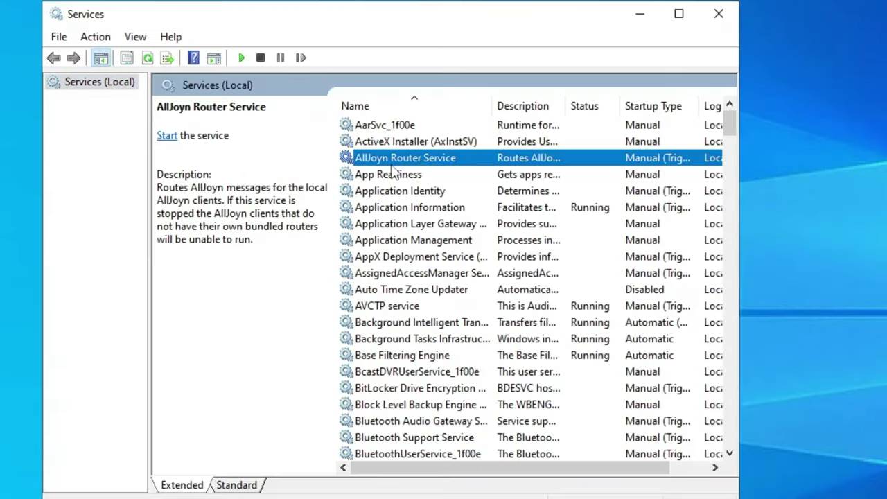
left_click(394, 205)
key("s")
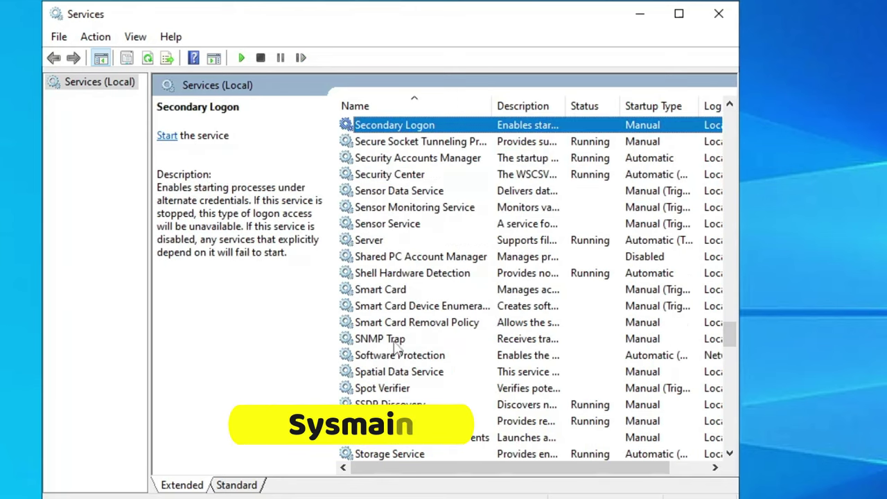
scroll(390, 397, "down", 1)
scroll(389, 396, "down", 2)
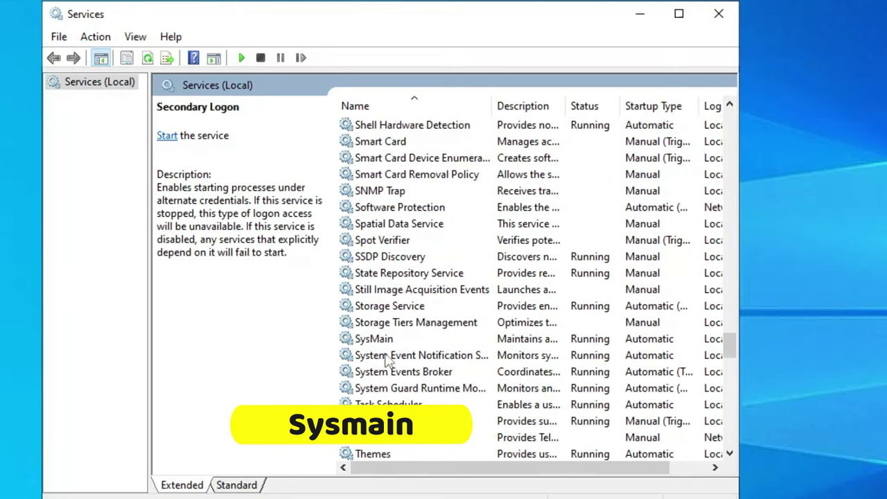
left_click(383, 341)
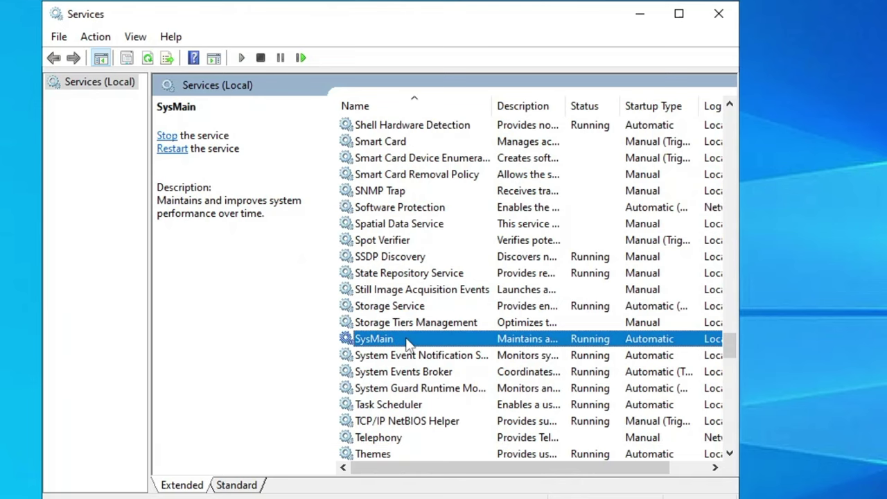
Stop SysMain and set its startup type to Disabled, applying the change.
double_click(409, 341)
left_click(345, 330)
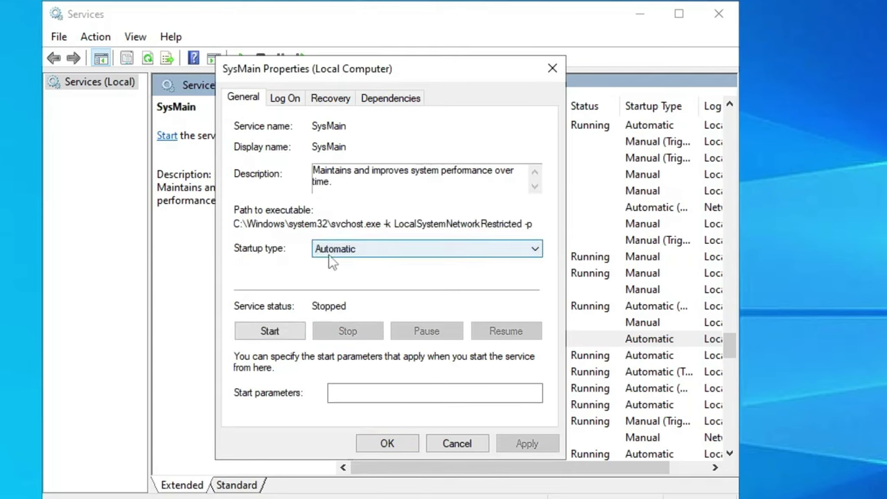
left_click(370, 258)
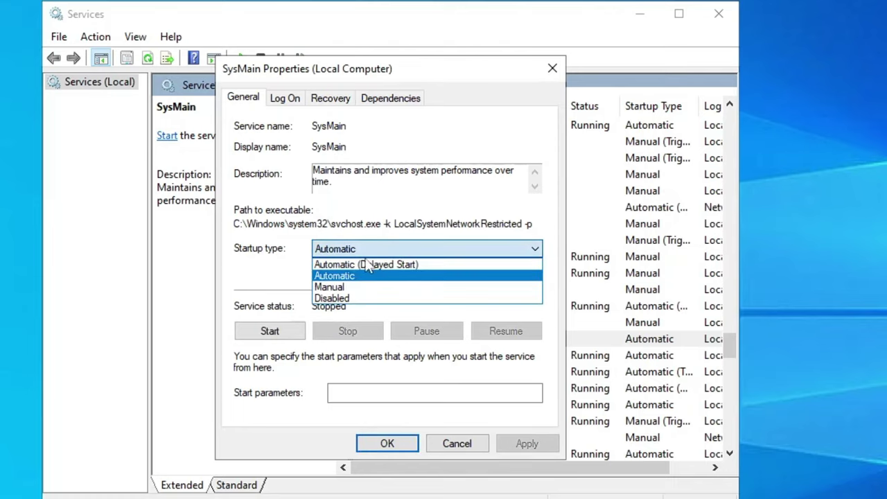
left_click(345, 299)
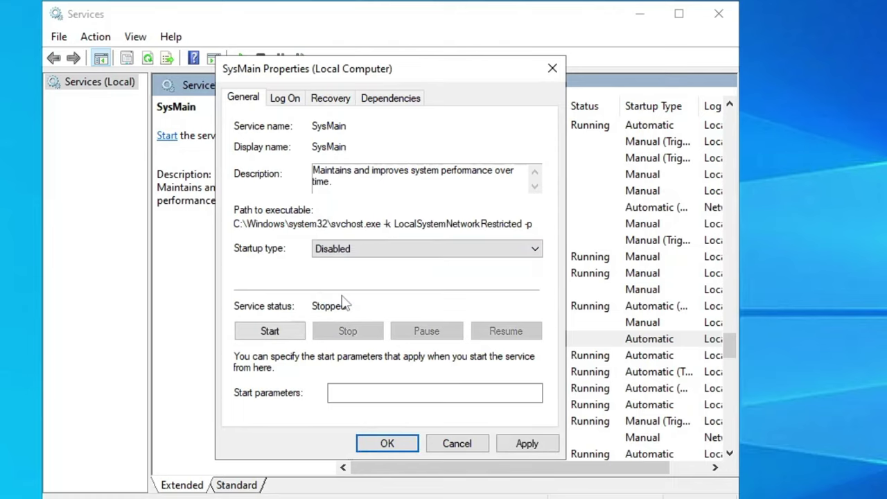
left_click(524, 446)
left_click(392, 446)
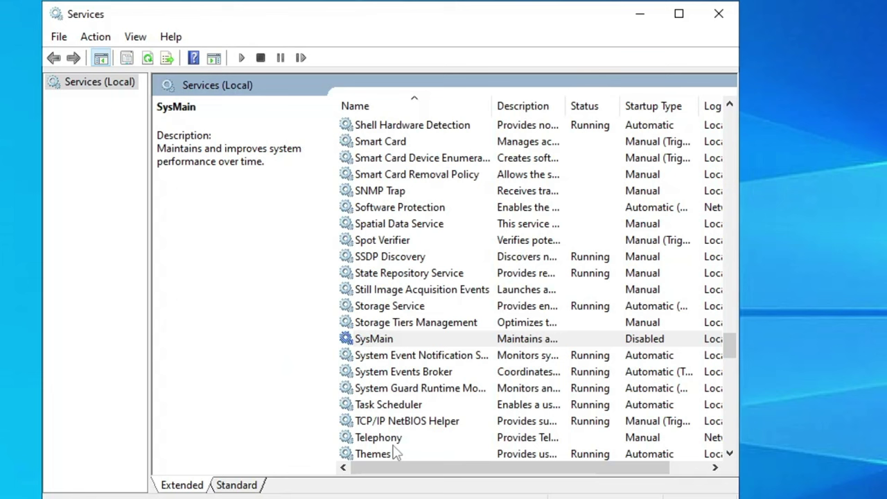
Stop the Connected Devices Platform Service and set its startup type to Disabled.
left_click(414, 291)
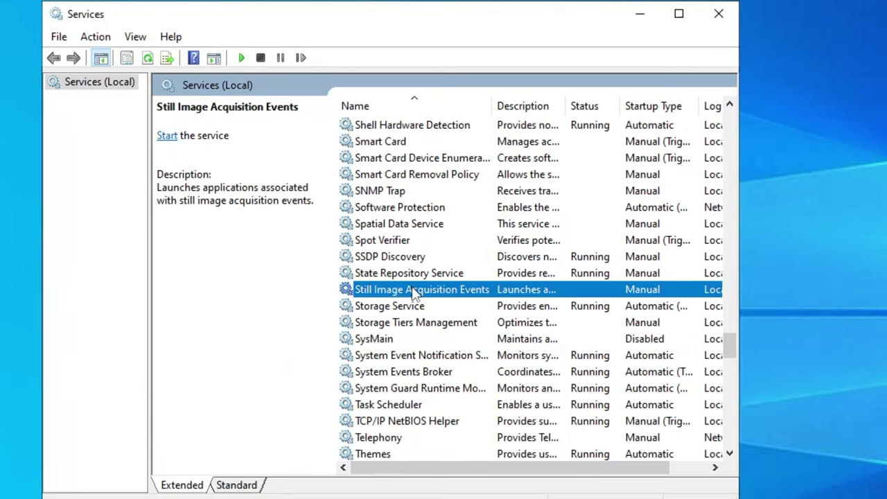
key("c")
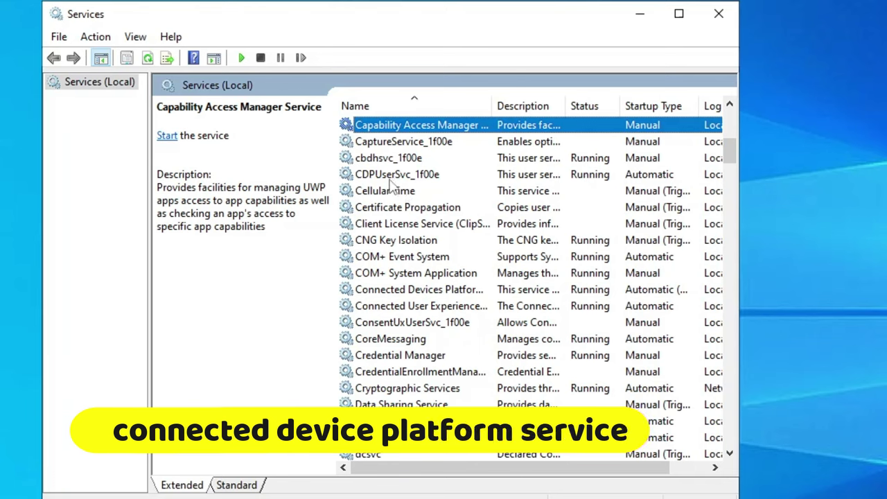
left_click(407, 306)
left_click(413, 291)
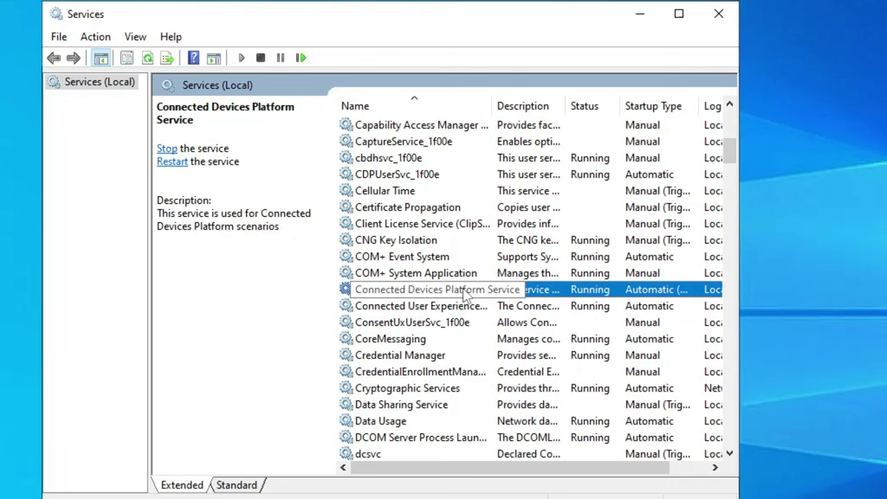
double_click(464, 295)
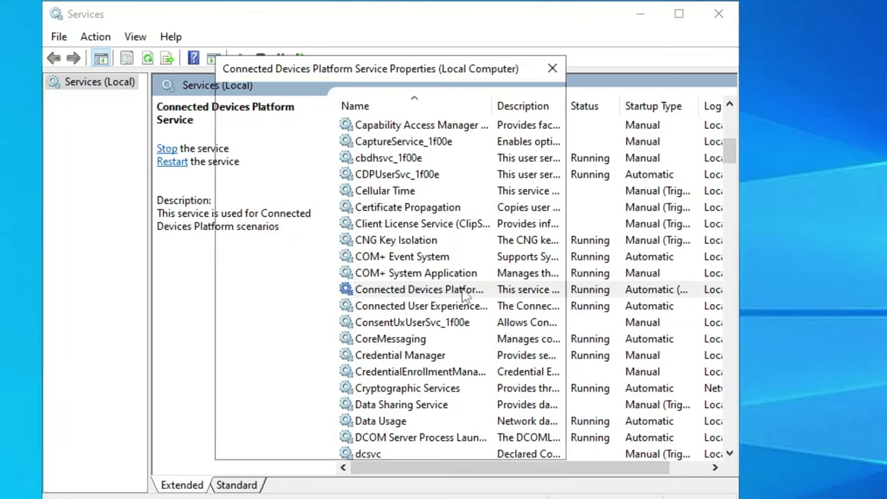
left_click(348, 333)
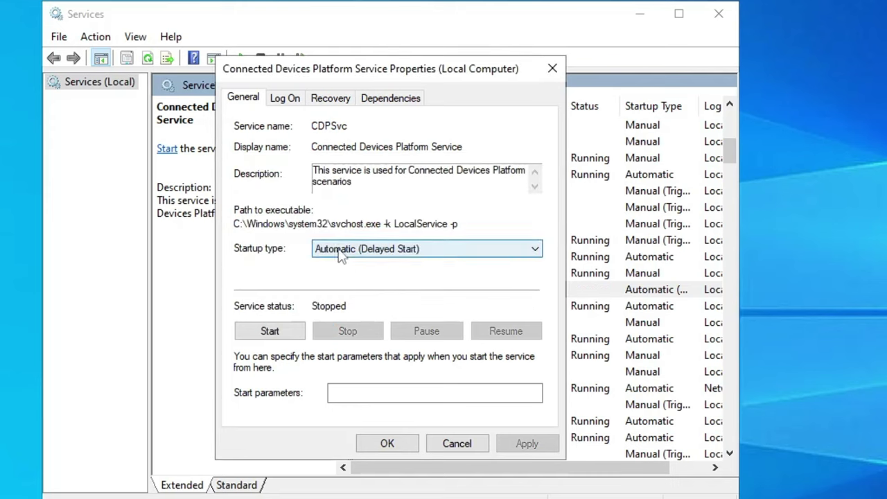
left_click(428, 250)
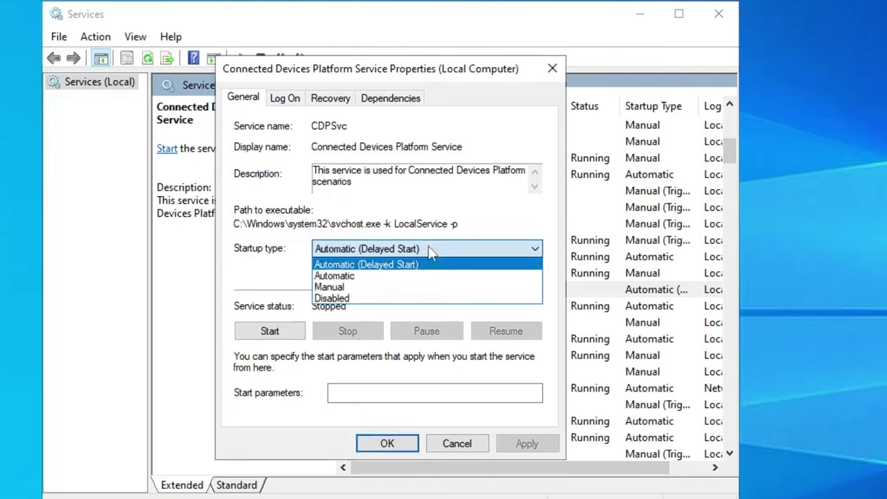
left_click(360, 304)
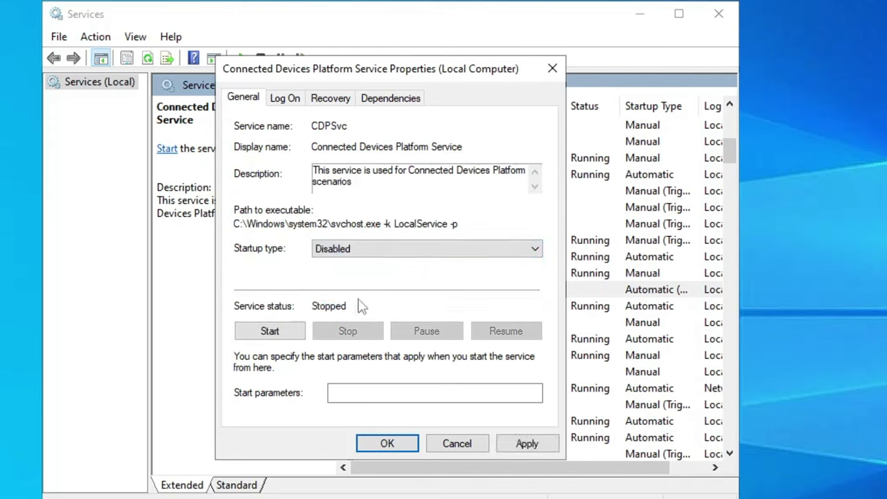
left_click(530, 443)
left_click(387, 444)
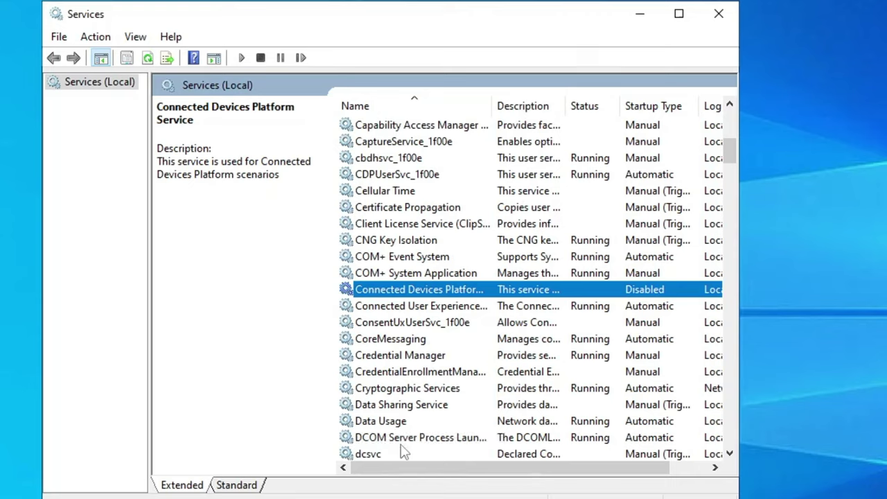
Check Windows Search's startup type, leave it Automatic (Delayed Start), and close Services.
left_click(452, 274)
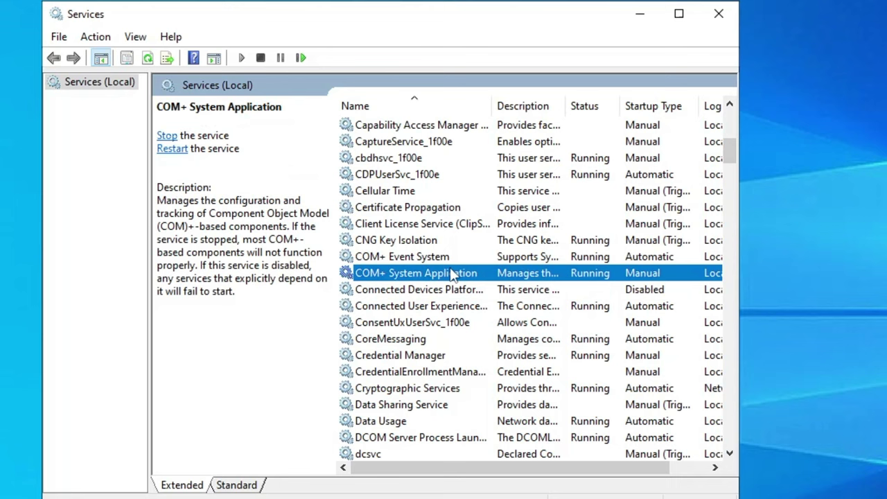
key("w")
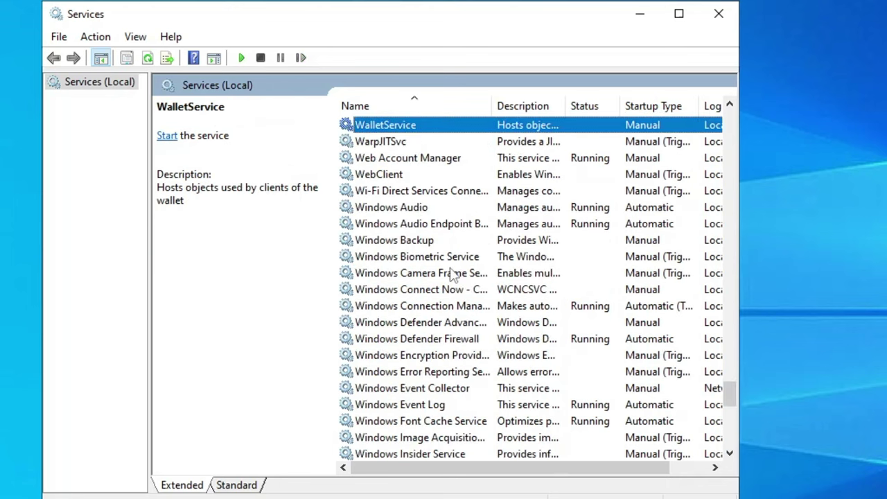
scroll(453, 274, "down", 9)
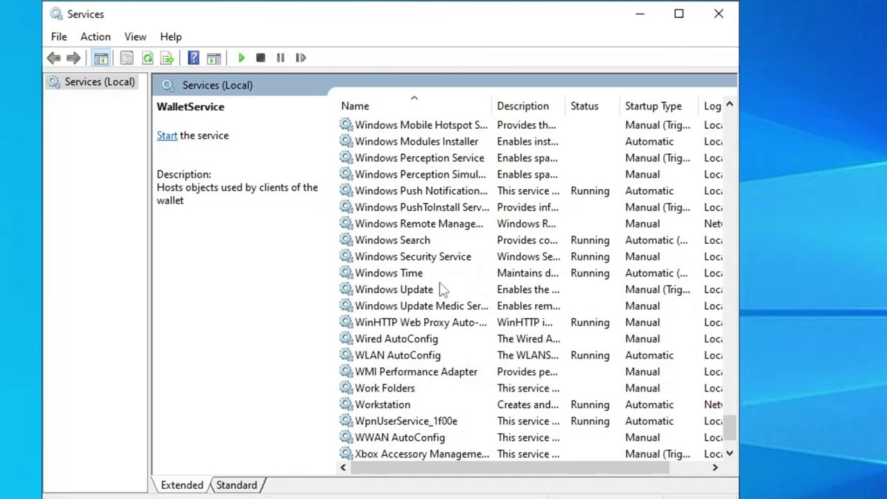
double_click(408, 241)
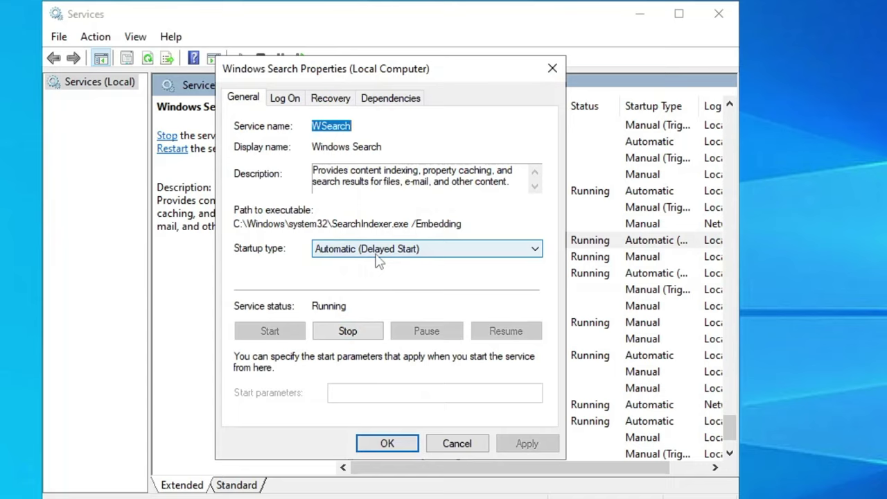
left_click(378, 258)
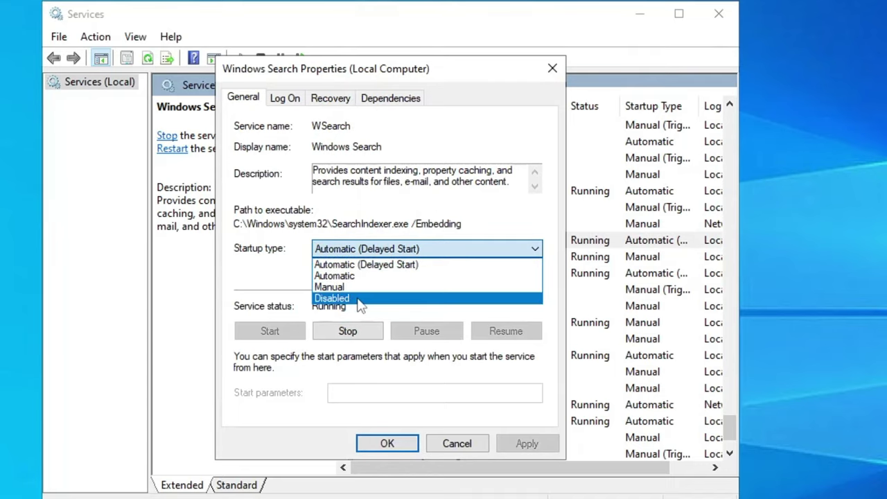
left_click(278, 277)
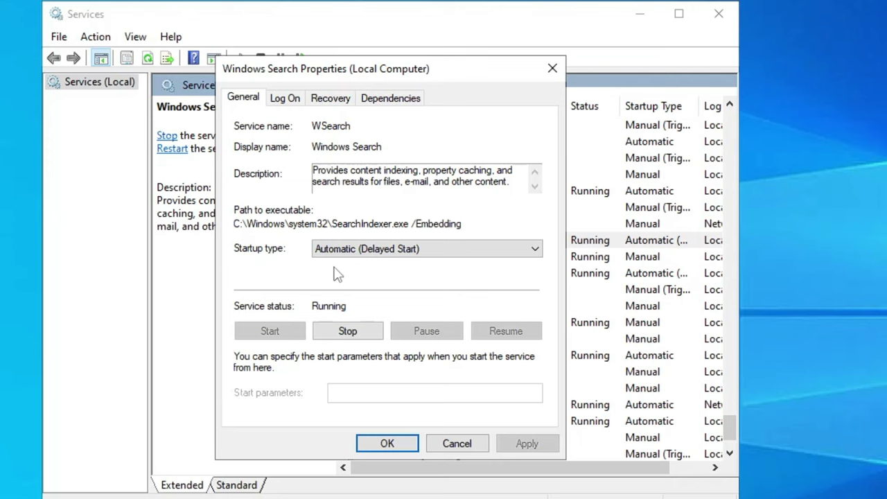
left_click(396, 445)
left_click(718, 14)
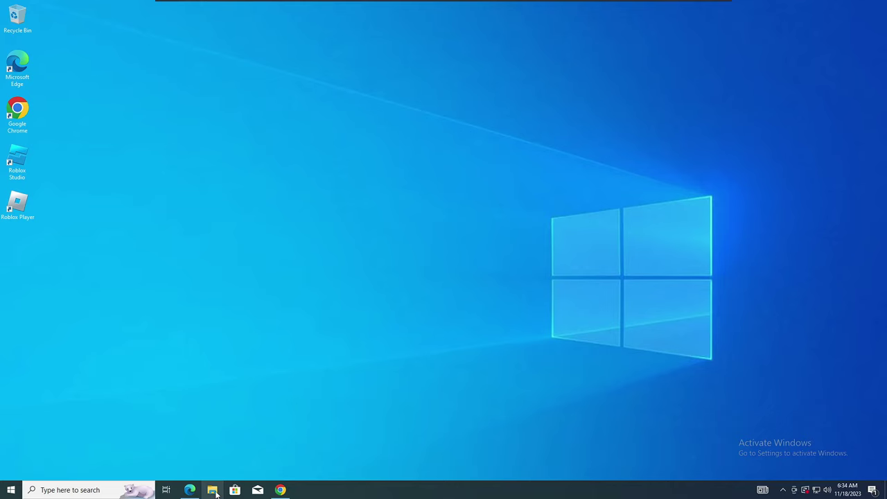
Open Optimize Drives from the Tools tab of Local Disk (C:) properties.
left_click(215, 492)
left_click(223, 262)
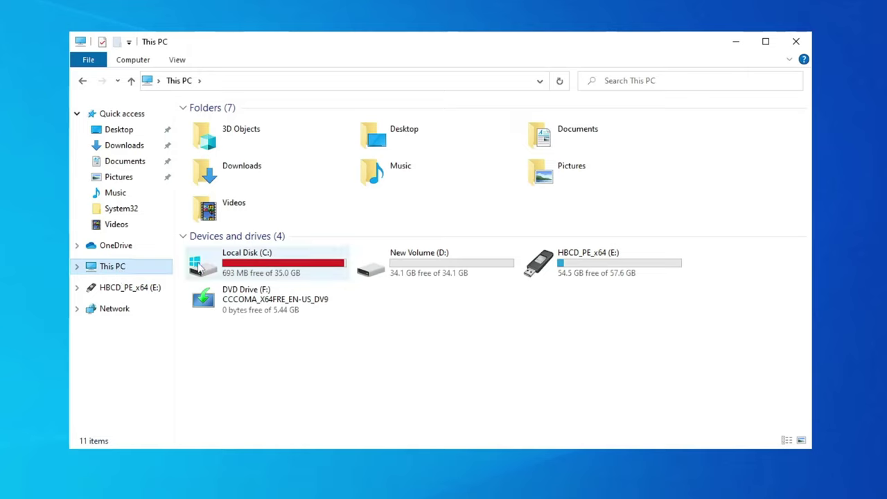
right_click(252, 255)
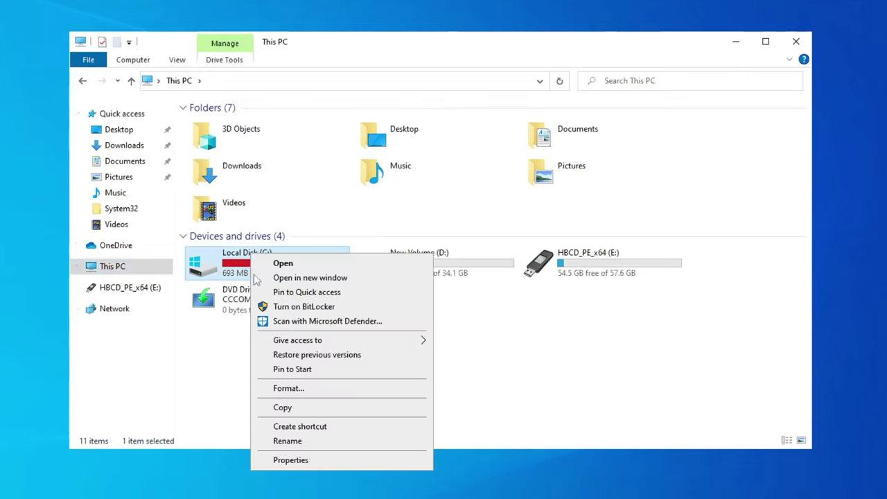
left_click(299, 462)
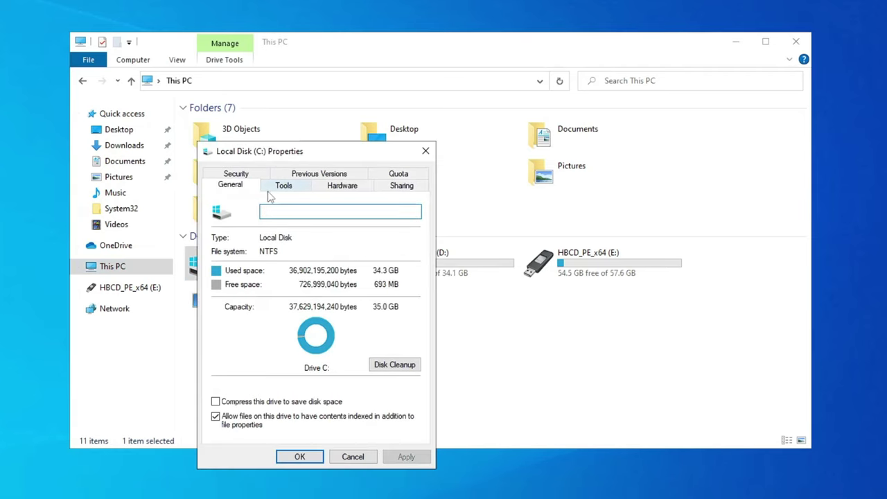
left_click(284, 189)
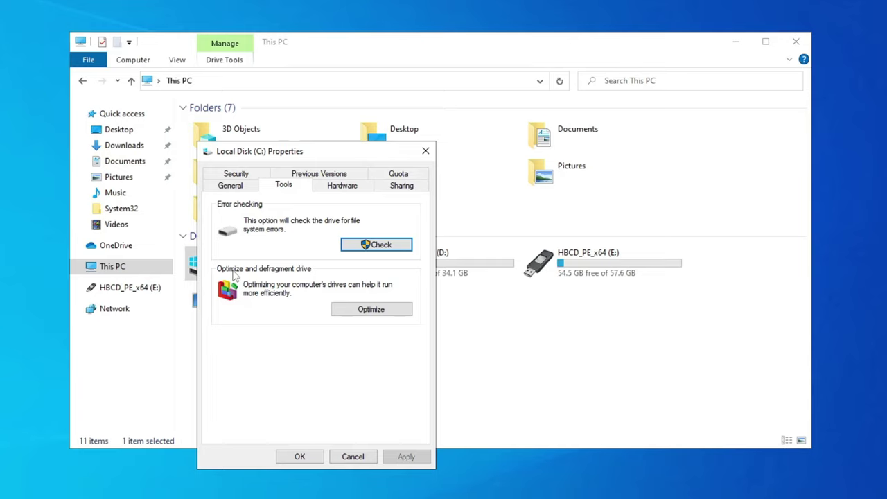
left_click(370, 311)
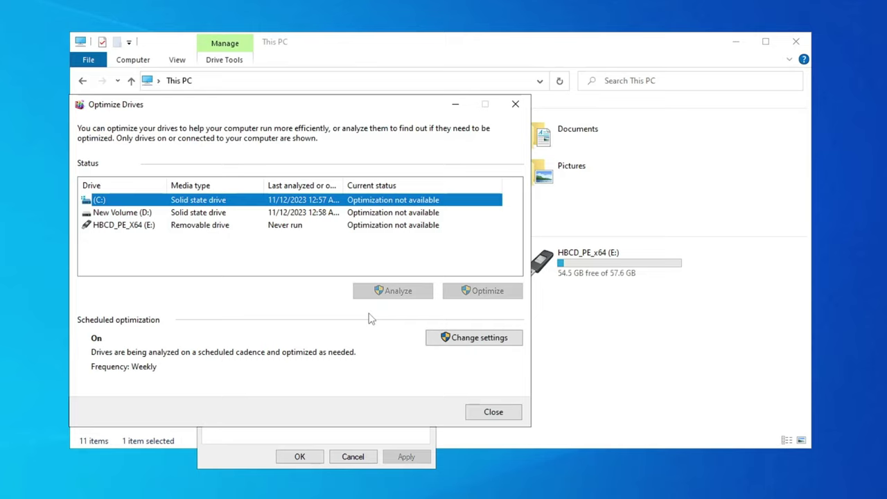
Untick Run on a schedule, then close Optimize Drives and the C: properties.
left_click(482, 342)
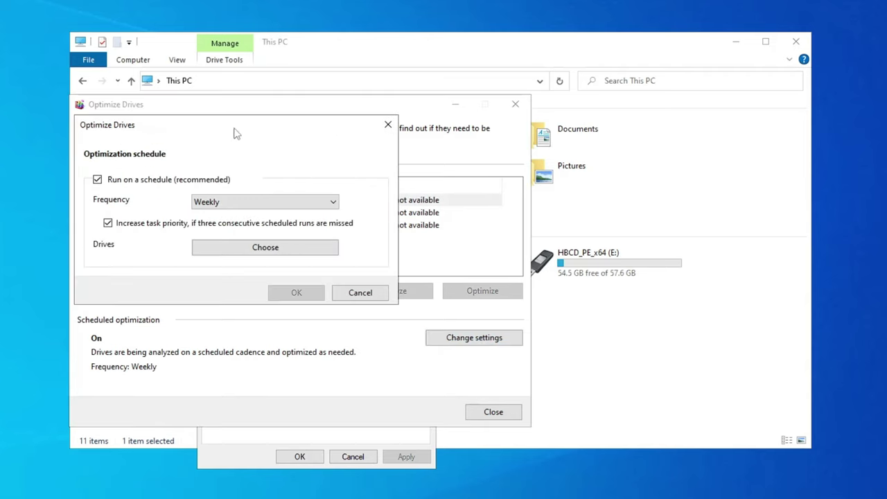
left_click_drag(234, 132, 311, 138)
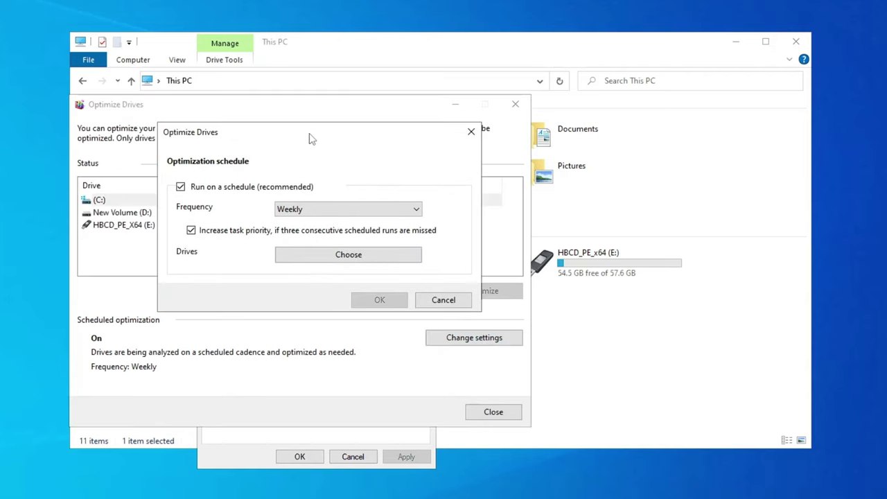
left_click(180, 187)
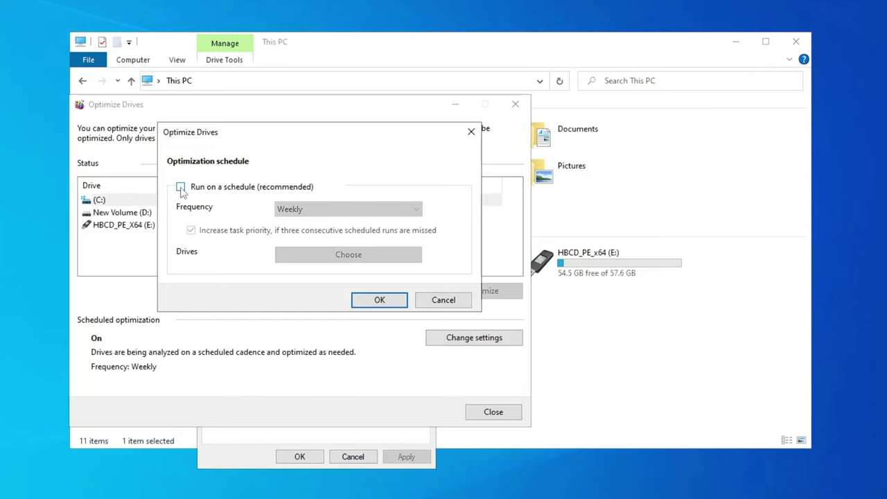
left_click(378, 300)
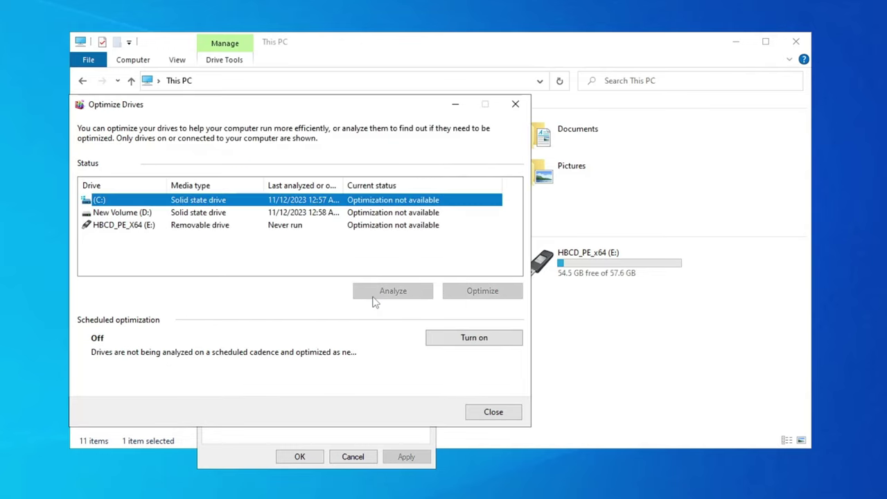
left_click(494, 413)
left_click(309, 458)
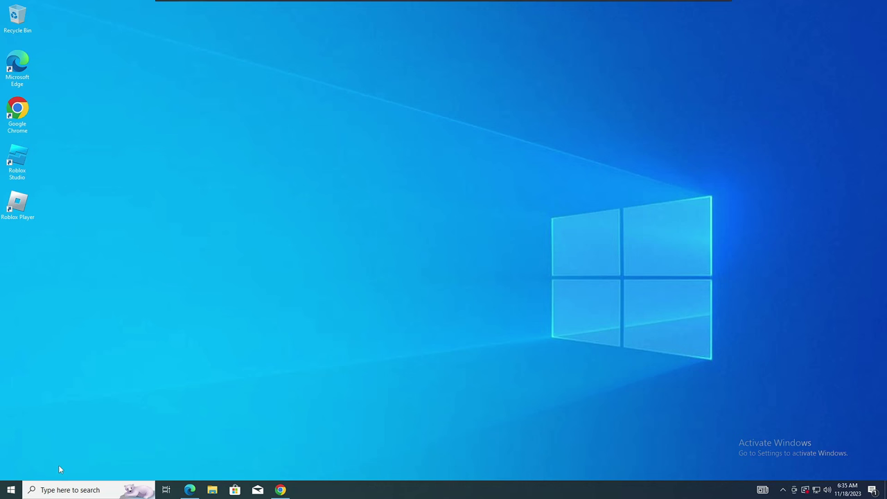
right_click(11, 490)
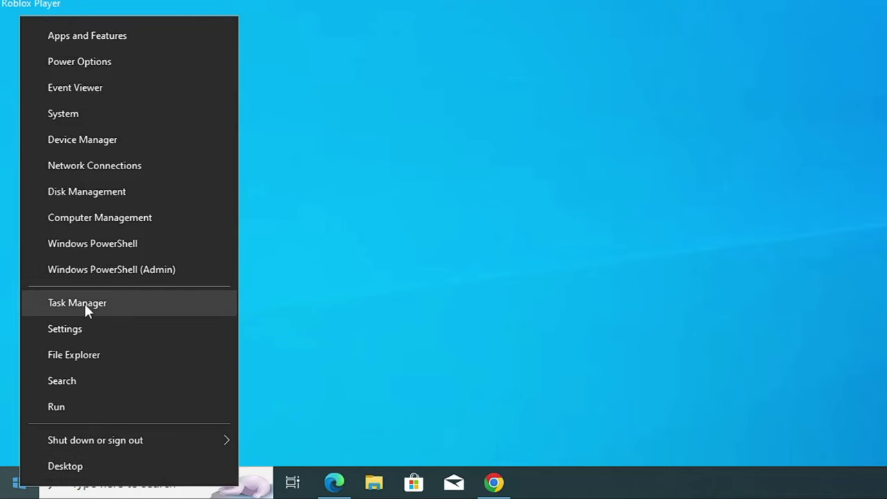
left_click(45, 387)
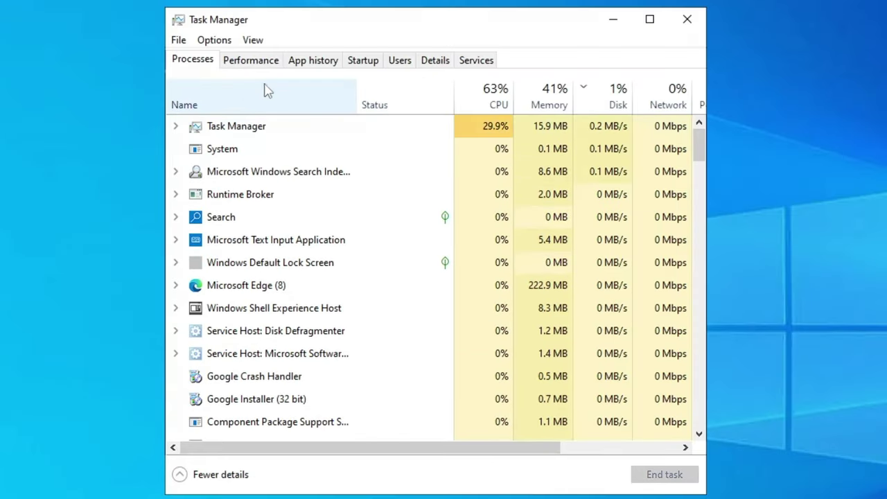
left_click(357, 64)
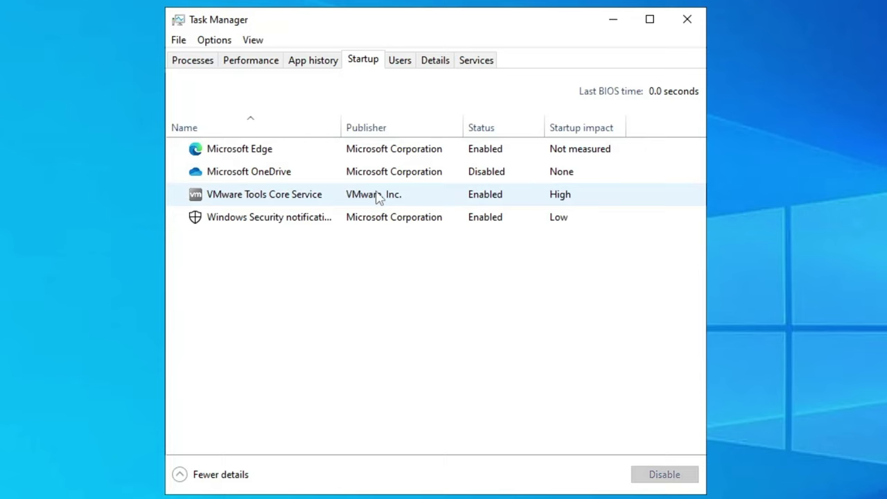
left_click(685, 21)
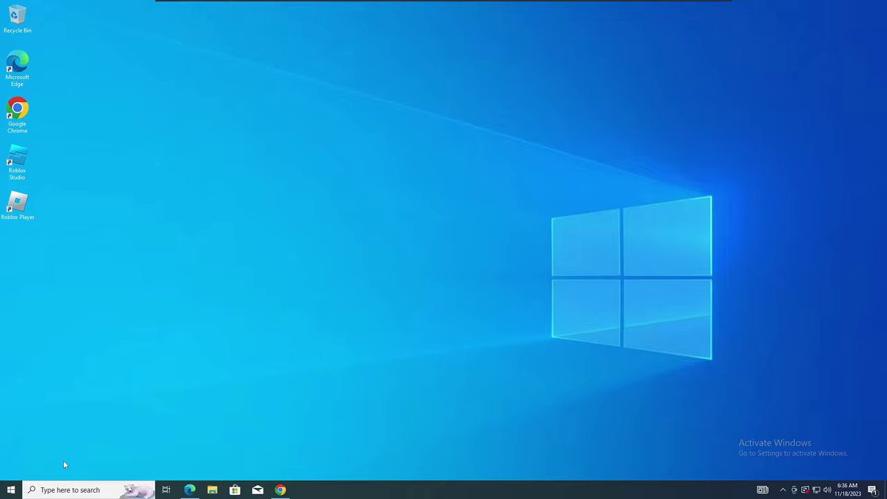
Open the installed programs list with appwiz.cpl from Windows search.
left_click(69, 489)
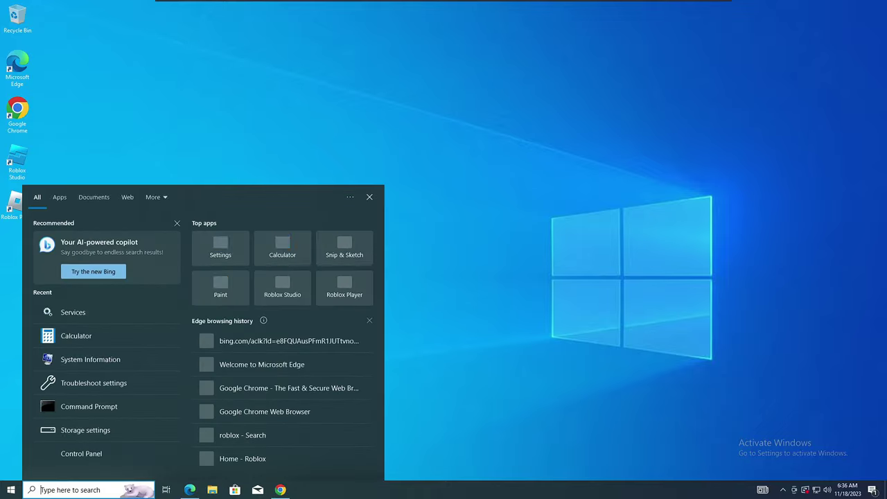
type("a[[")
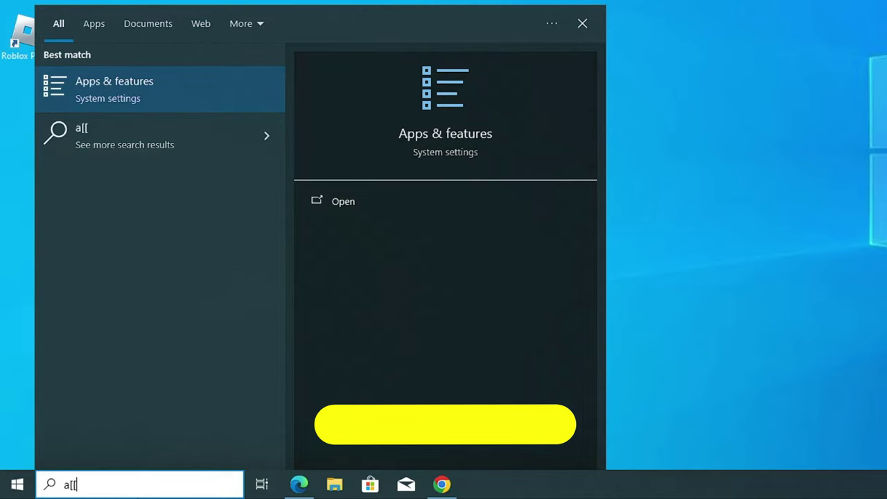
key("BackSpace")
key("BackSpace")
type("ppwiz.")
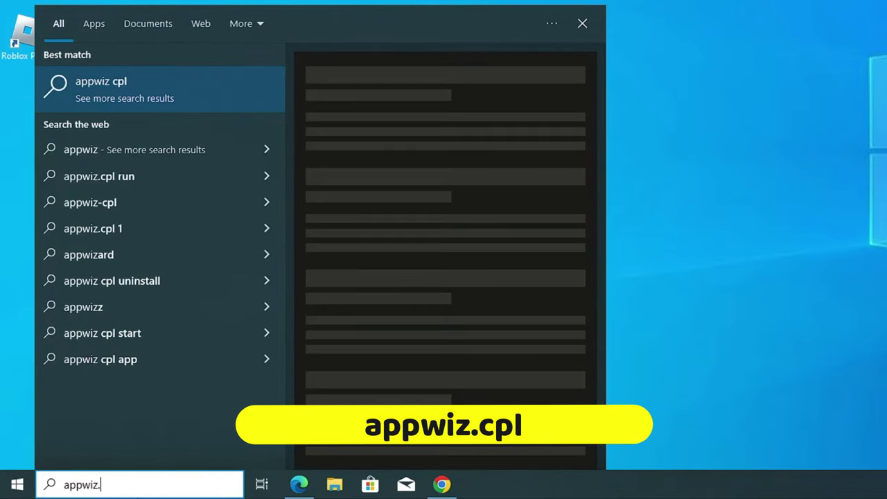
type("cpl")
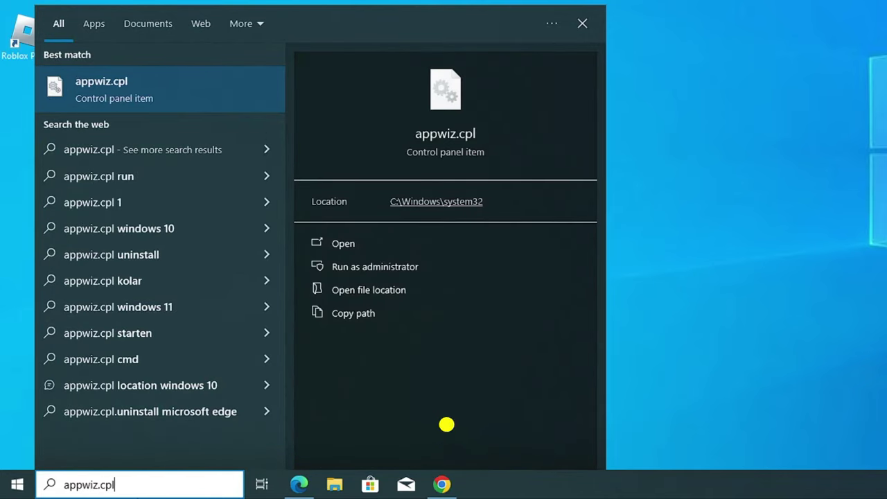
key("Return")
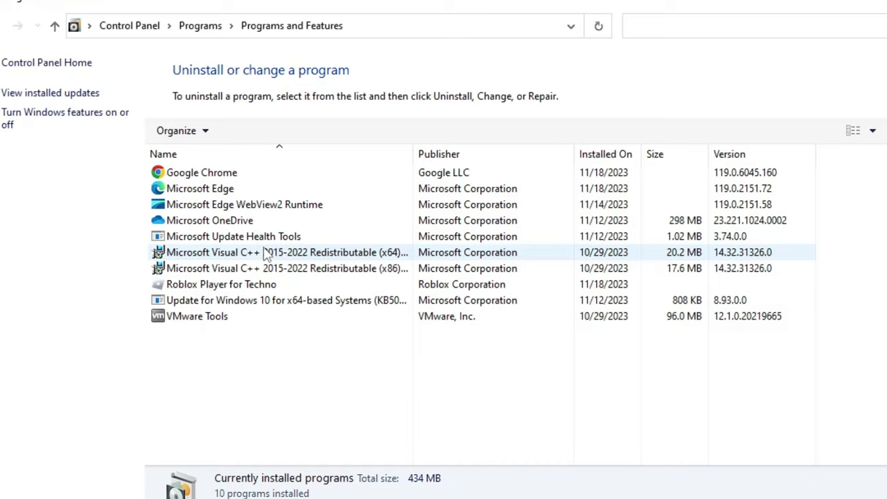
Inspect Chrome, Edge, Edge WebView2 Runtime and Update Health Tools entries, then close the list.
left_click(256, 174)
left_click(239, 190)
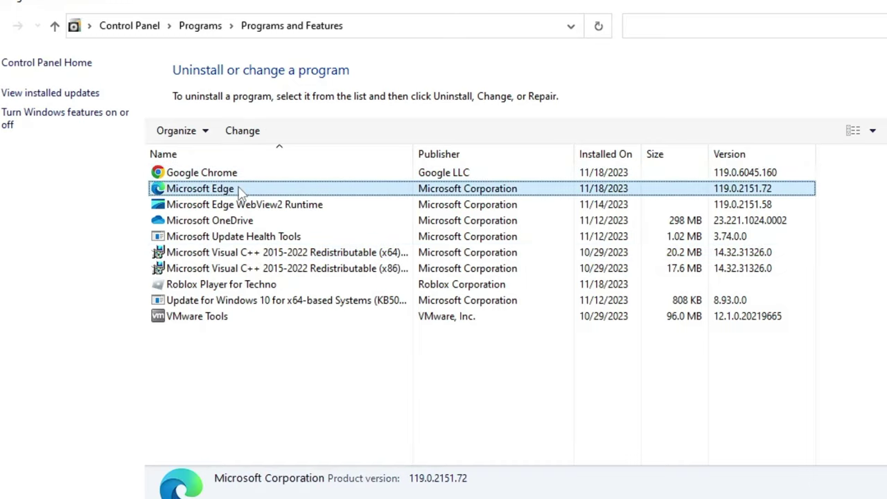
left_click(250, 205)
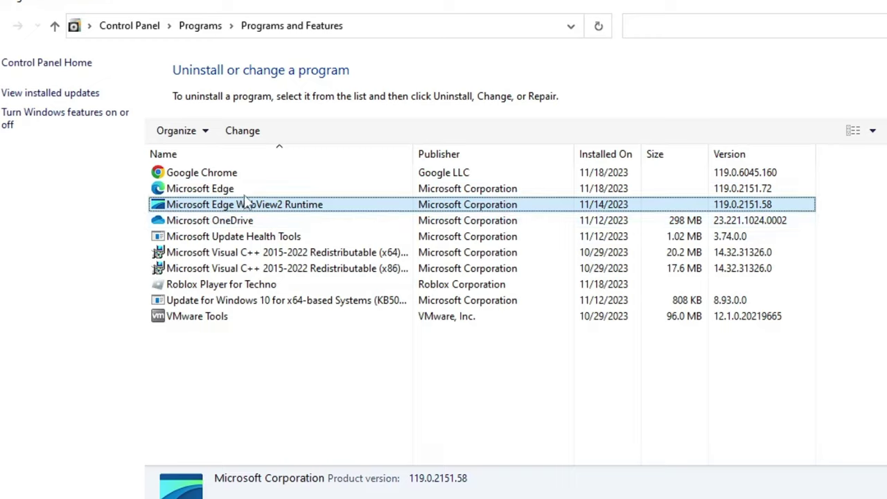
right_click(246, 200)
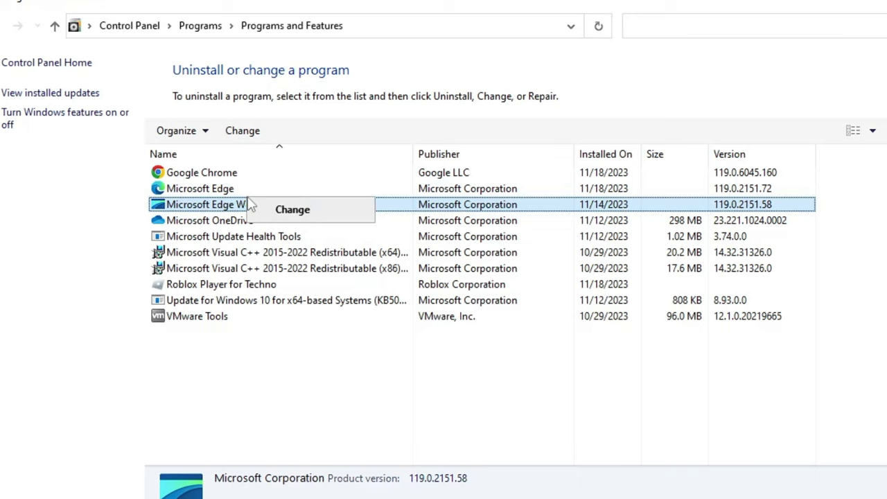
right_click(286, 234)
key("Escape")
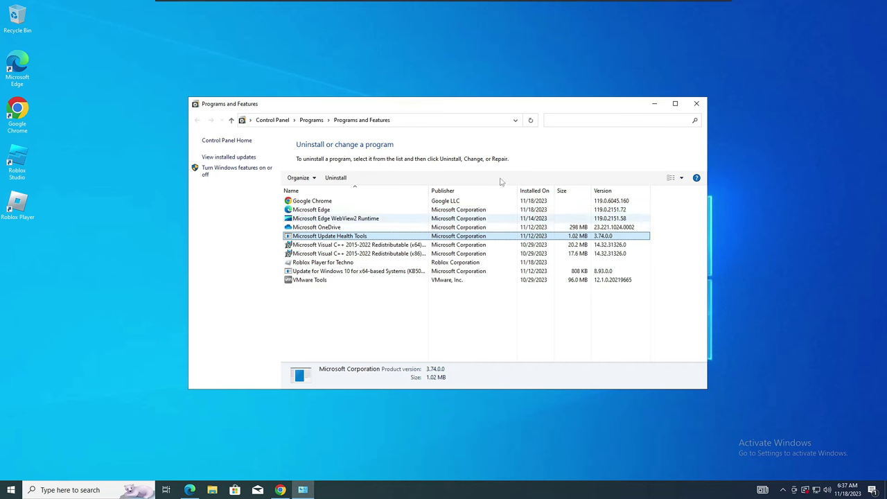
left_click(696, 103)
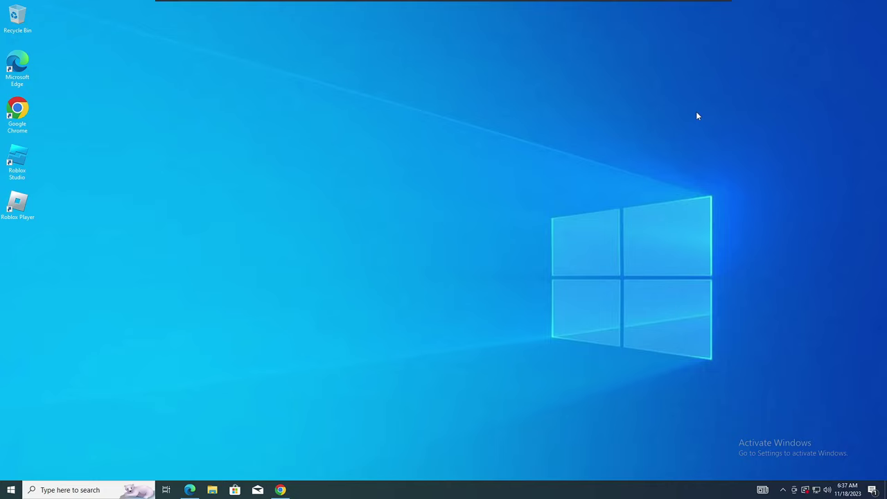
Open Settings from the Win+X menu and go to System > Storage.
right_click(14, 488)
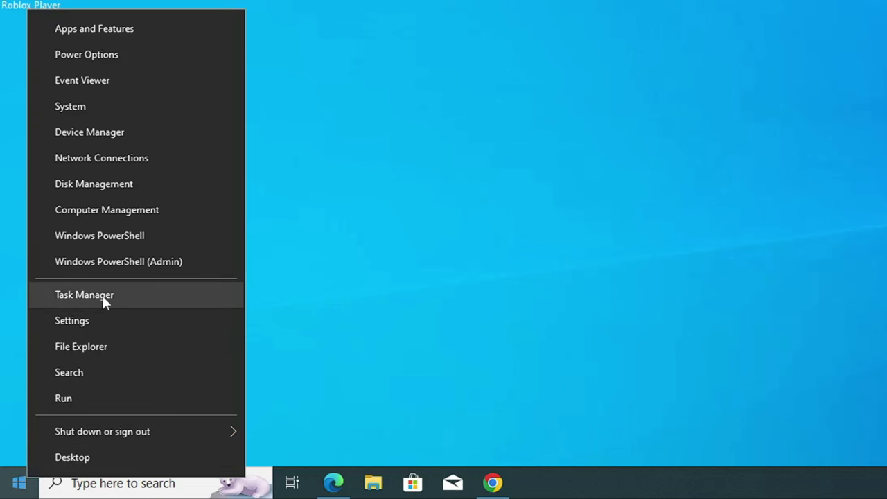
left_click(54, 398)
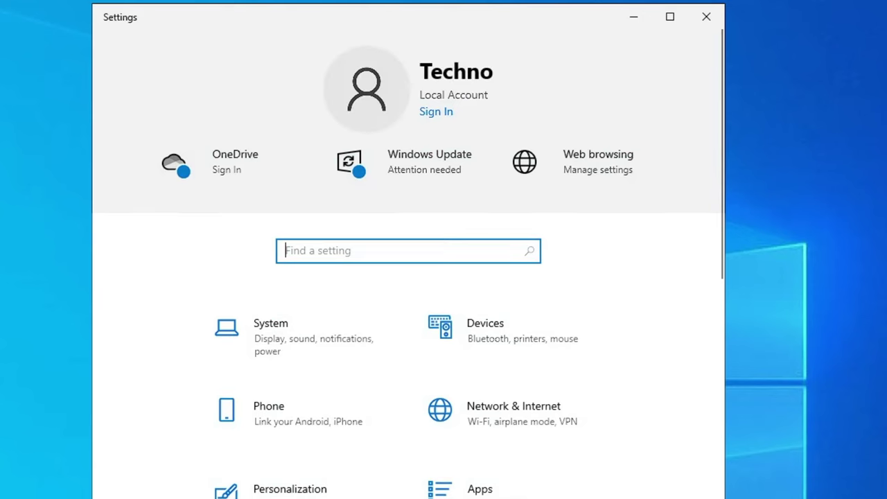
scroll(304, 319, "down", 2)
scroll(306, 323, "down", 2)
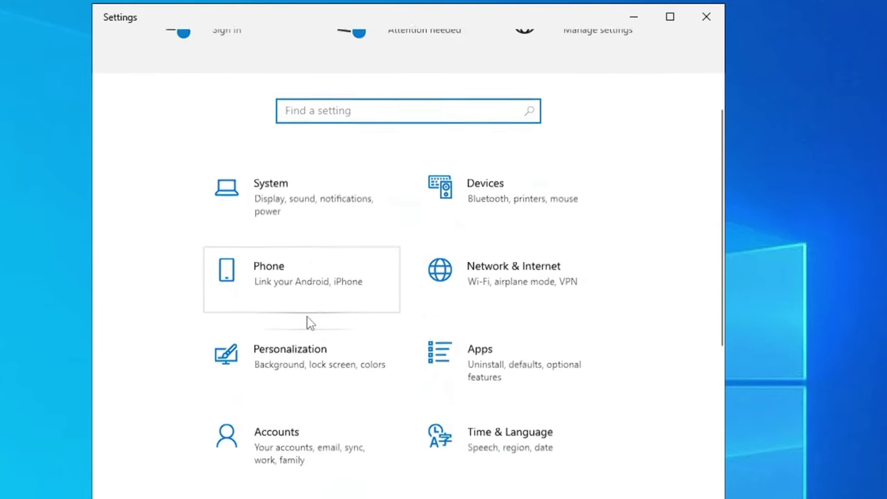
left_click(302, 200)
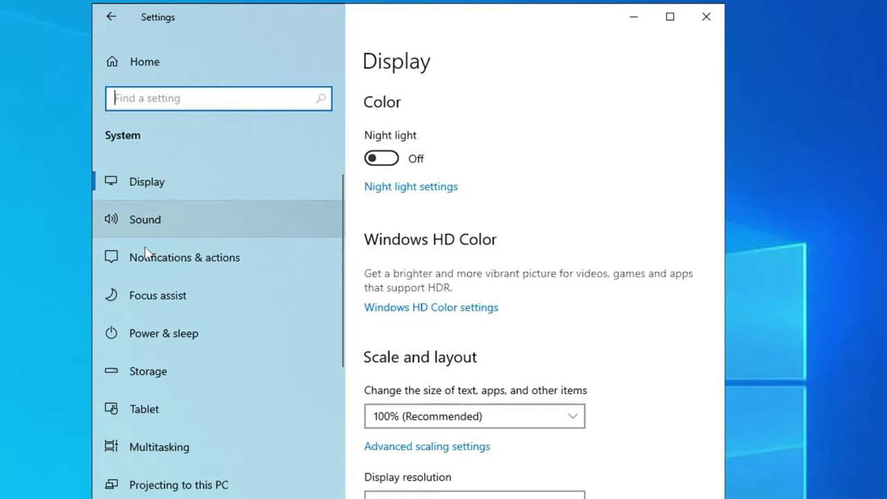
left_click(151, 384)
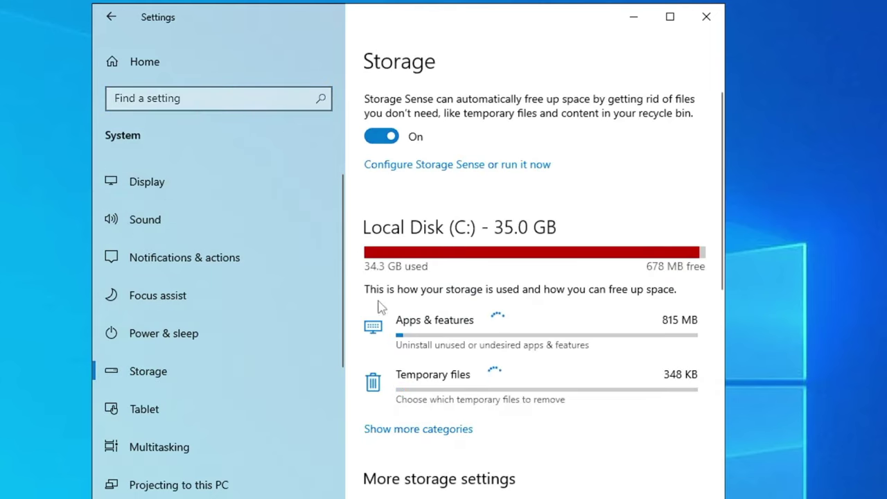
scroll(415, 295, "down", 2)
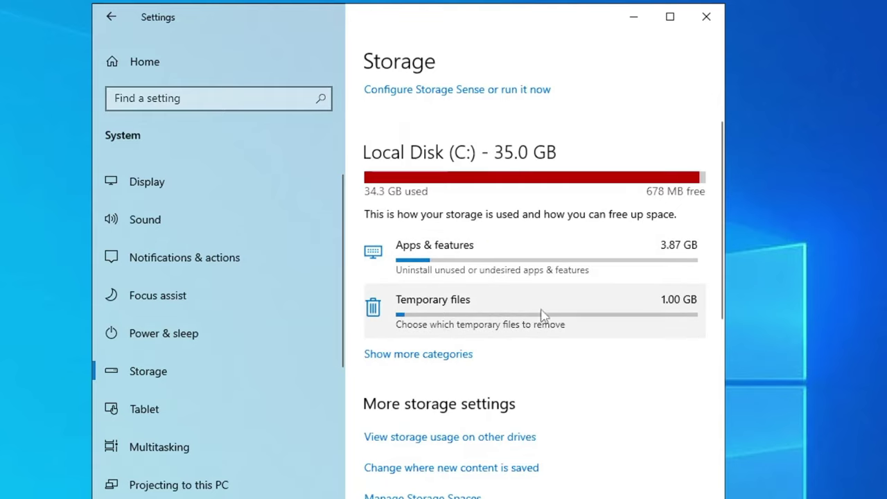
In Temporary files, also tick Downloads and remove the selected files.
left_click(455, 313)
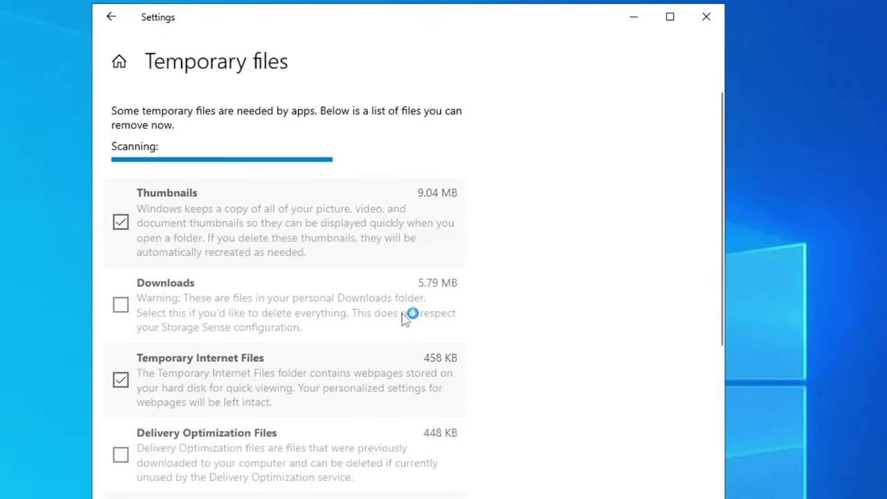
scroll(239, 263, "down", 2)
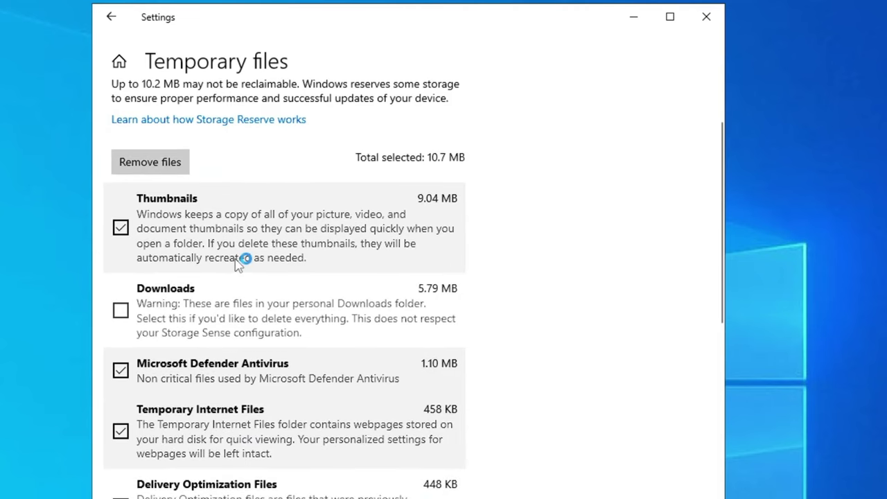
left_click(121, 312)
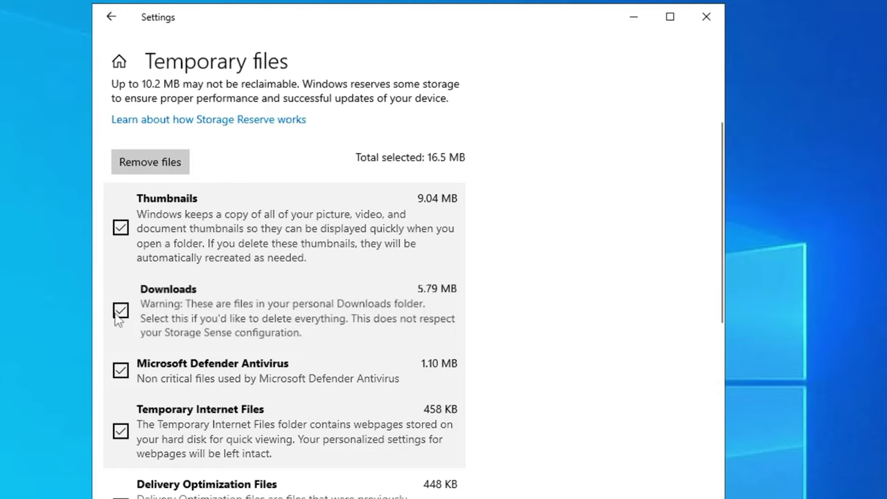
scroll(158, 303, "down", 5)
scroll(158, 303, "up", 10)
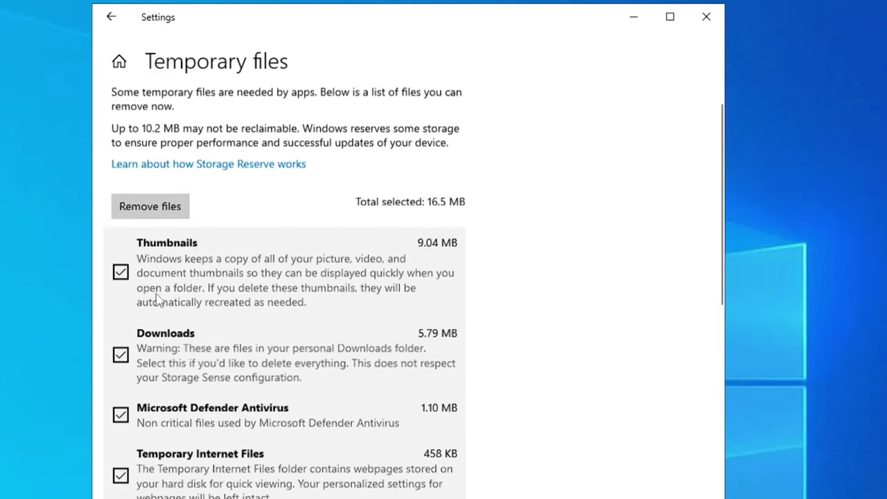
left_click(154, 232)
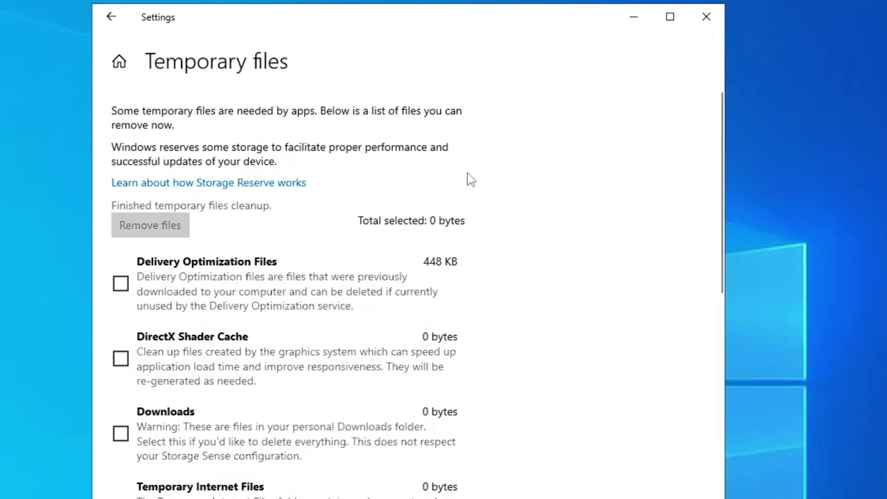
Close Settings, open C:\Windows\Temp via Run 'temp', and delete all its items.
left_click(706, 17)
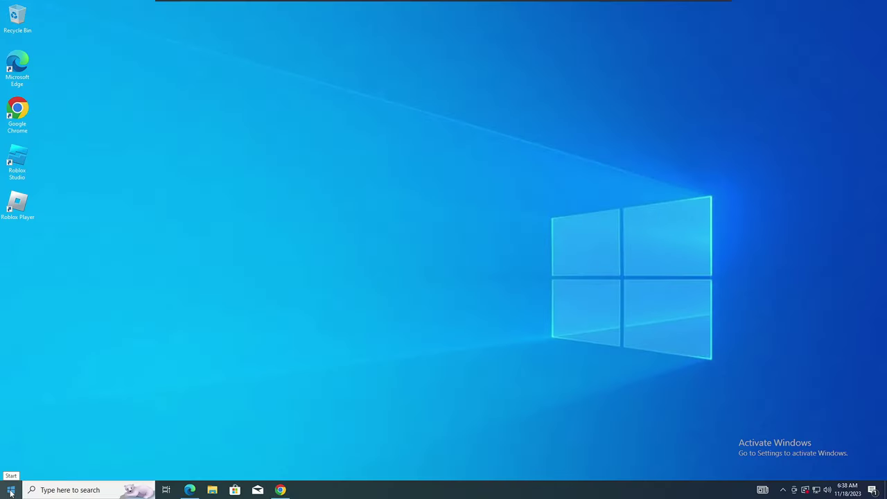
right_click(10, 489)
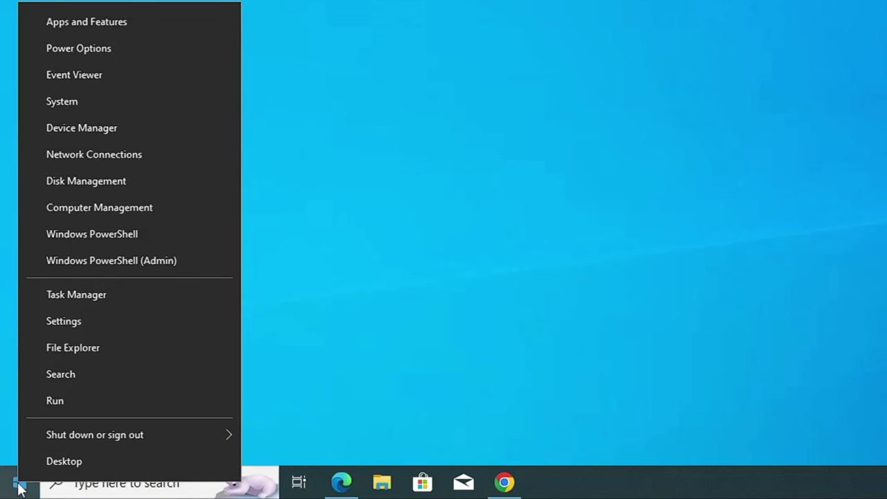
left_click(64, 400)
type("temp")
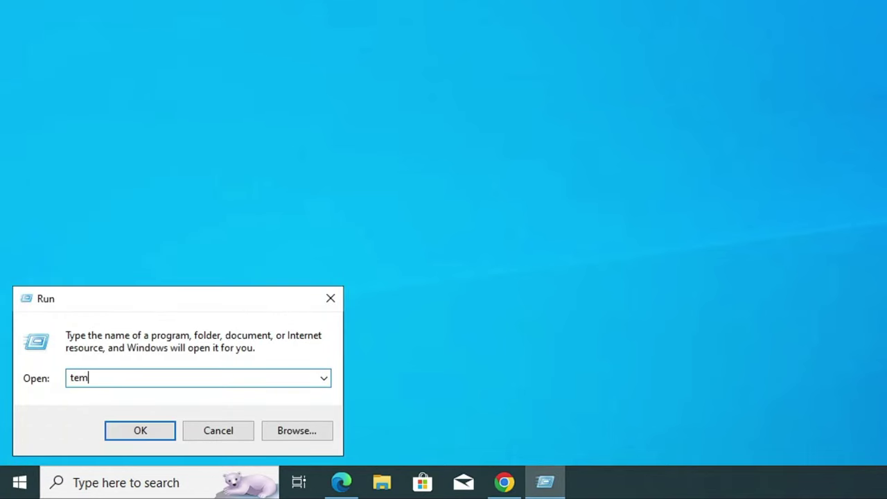
key("Return")
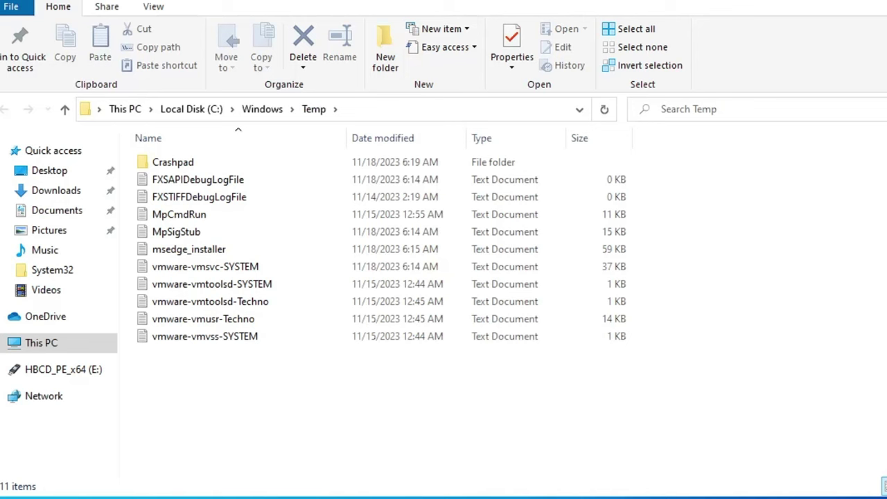
key("ctrl+a")
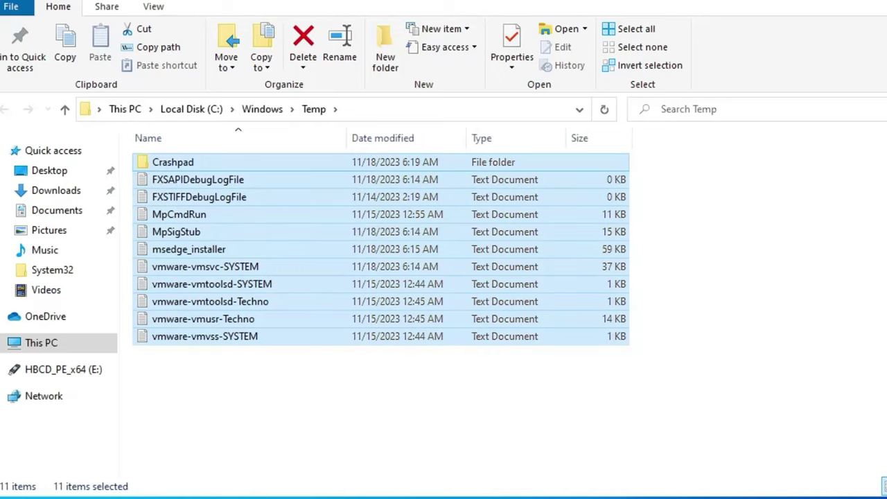
key("shift+Delete")
key("Return")
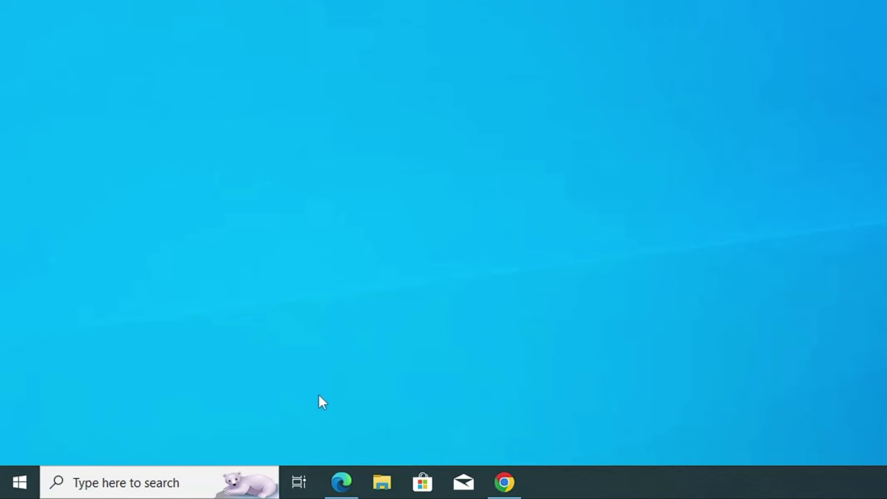
Open %temp% via Run and permanently delete its 43 items, skipping in-use ones.
right_click(32, 485)
left_click(69, 399)
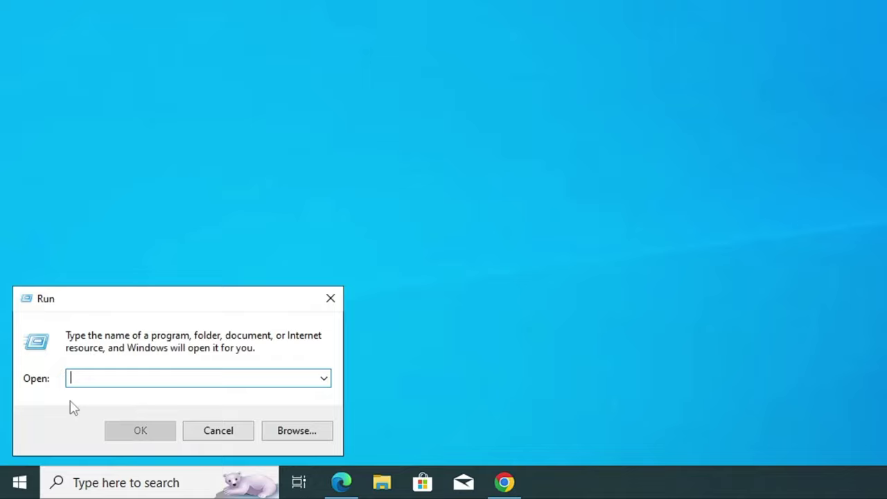
type("%temp")
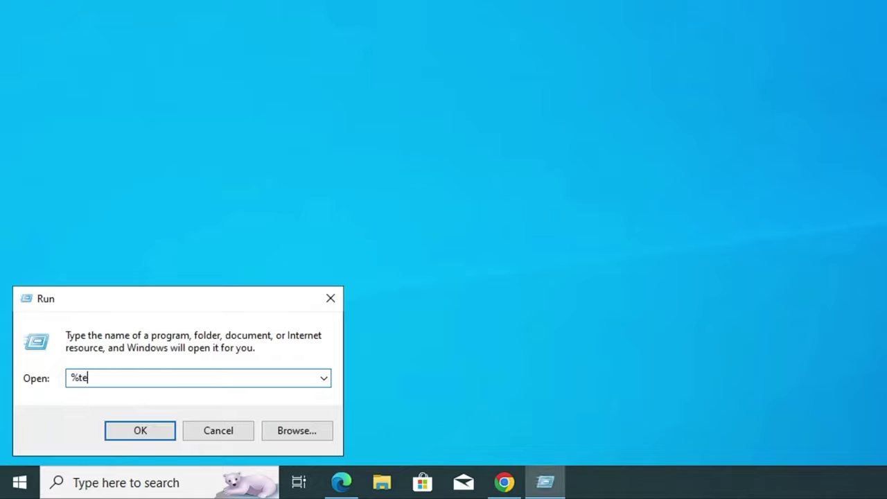
type("%")
left_click(149, 431)
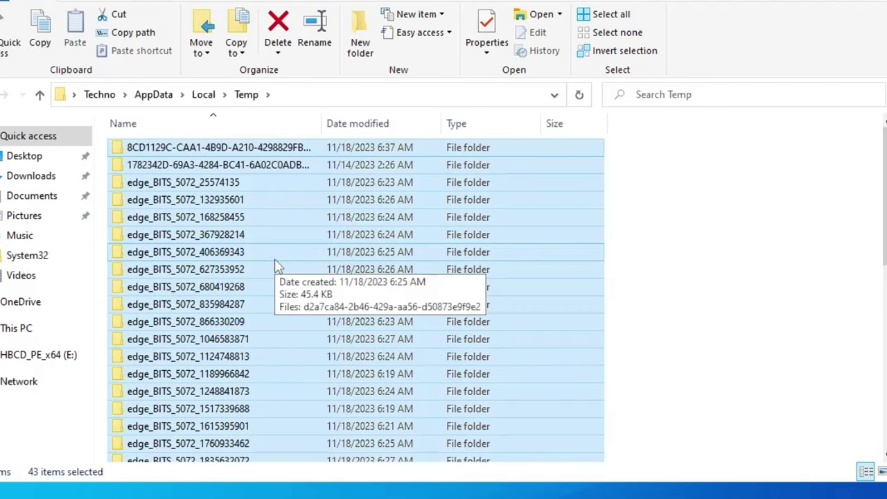
key("shift+Delete")
key("Return")
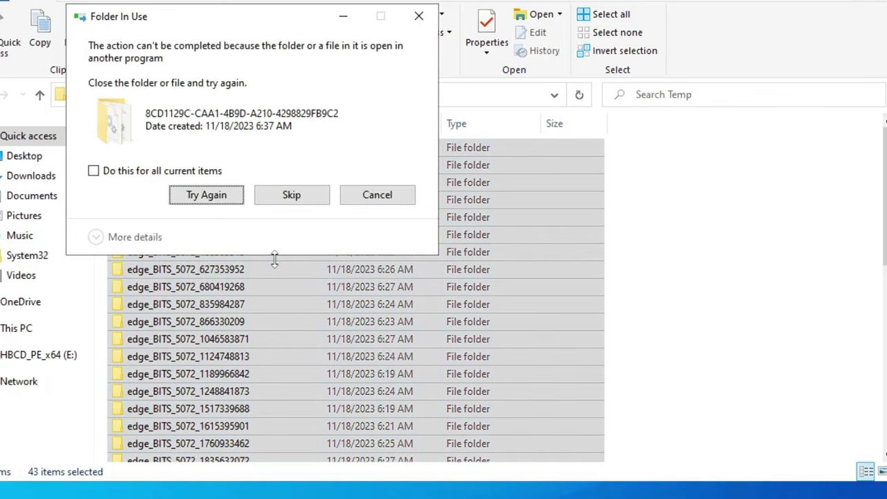
left_click(212, 172)
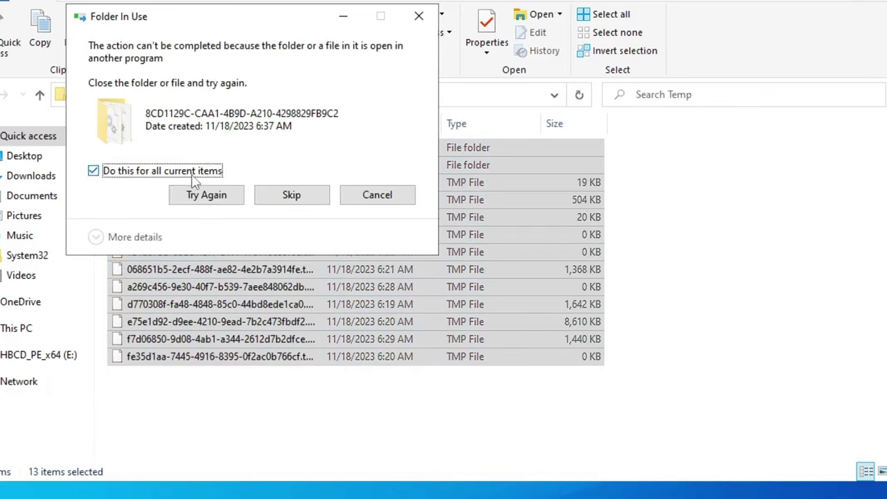
left_click(294, 199)
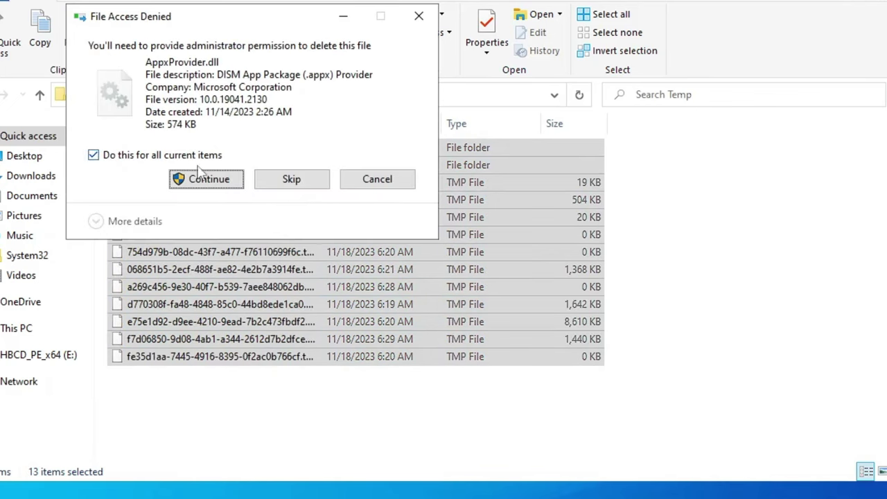
left_click(206, 178)
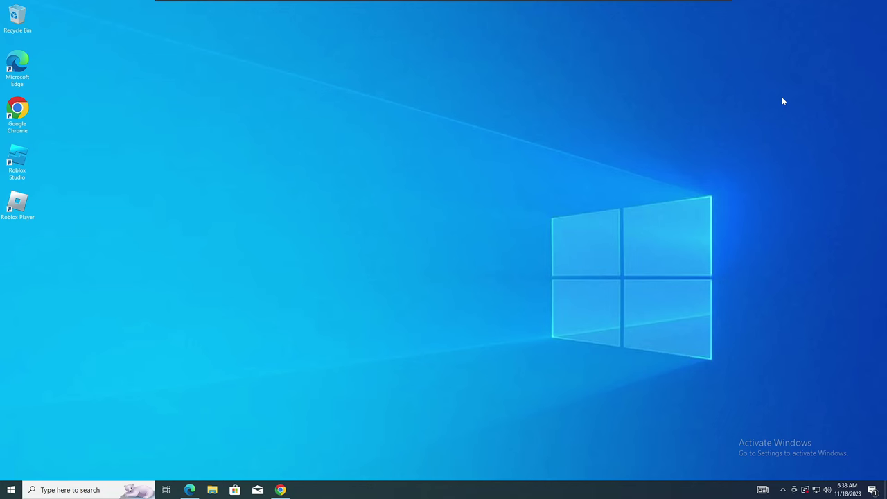